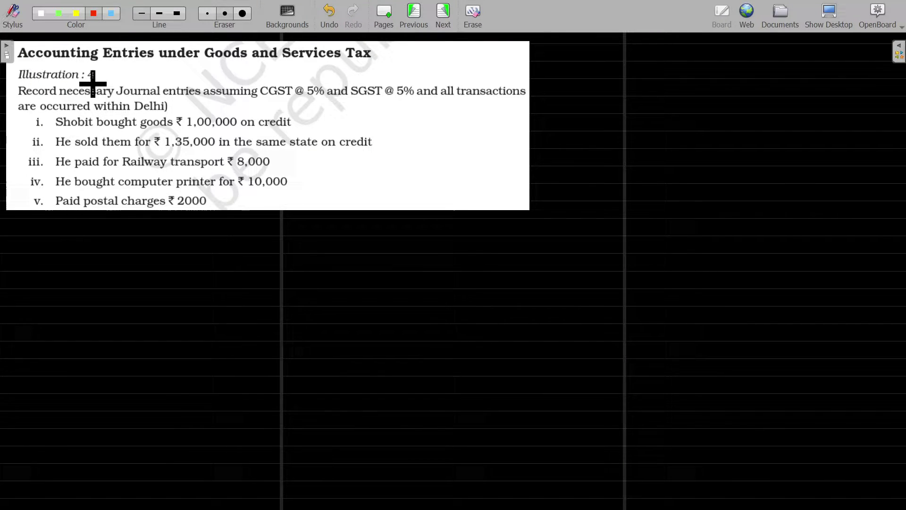
Mark the question in red: underline the illustration number, CGST @ 5%, SGST @ 5% and Delhi, and box "Goods and Services Tax".
mouse_move(90, 84)
mouse_down()
mouse_move(107, 80)
mouse_move(111, 61)
mouse_up()
mouse_move(215, 43)
mouse_down()
mouse_move(202, 43)
mouse_move(310, 67)
mouse_move(373, 59)
mouse_move(314, 43)
mouse_move(226, 42)
mouse_up()
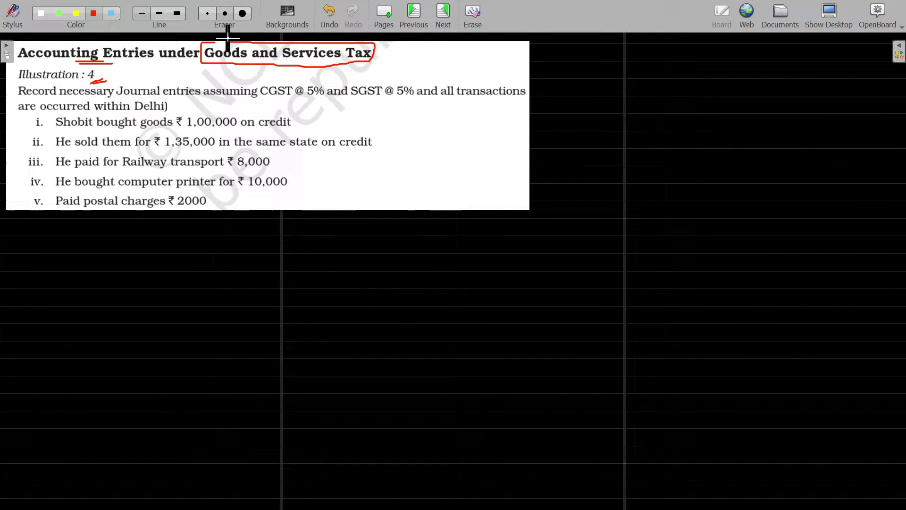
drag(79, 100, 124, 98)
drag(265, 100, 397, 101)
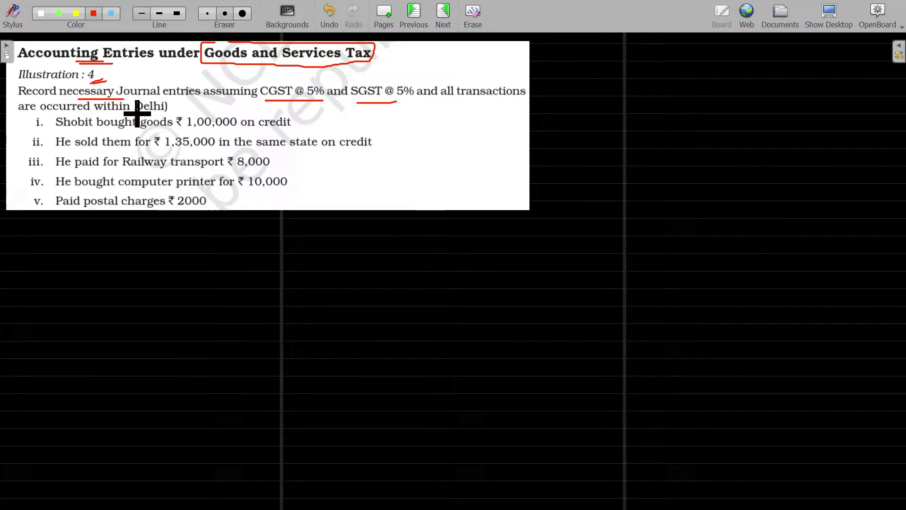
drag(135, 112, 164, 111)
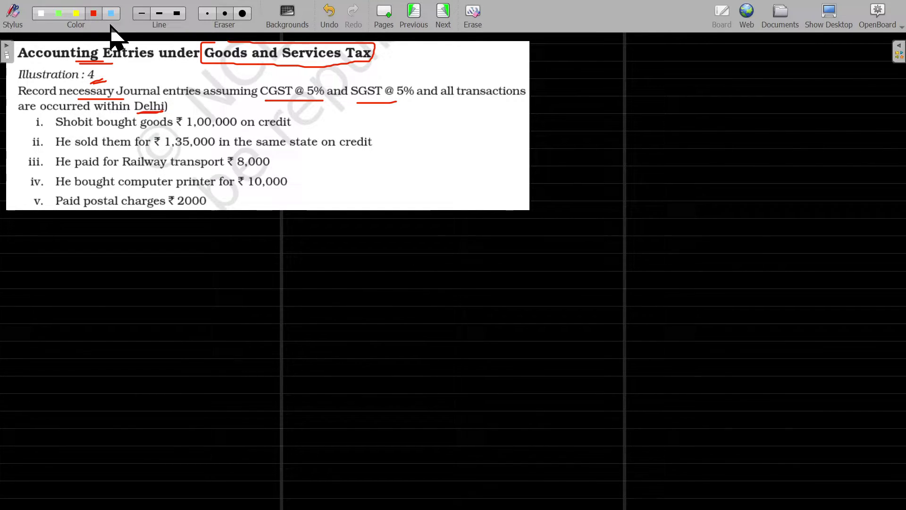
Write the entry label "(i)" in yellow below the question.
click(77, 13)
click(25, 244)
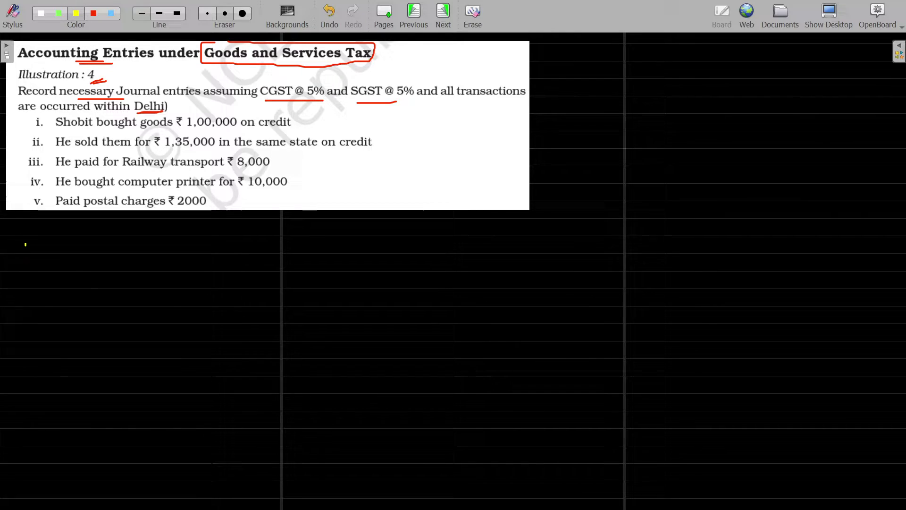
drag(19, 239, 17, 249)
drag(25, 242, 26, 249)
Underline "bought" and "credit" in red in transaction i.
click(94, 13)
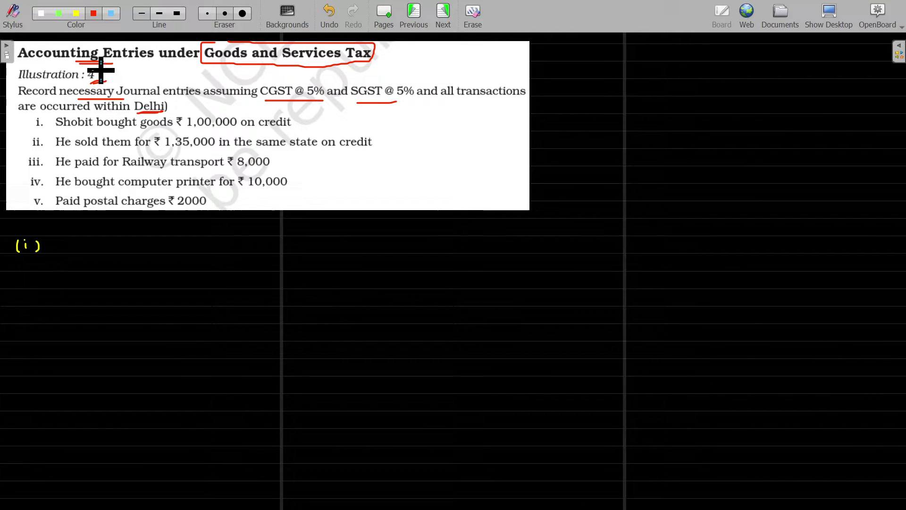
drag(97, 130, 131, 129)
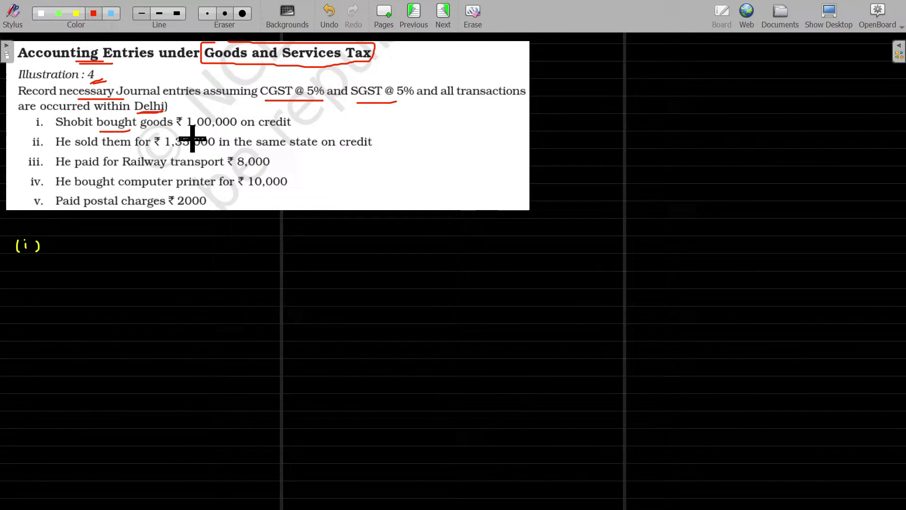
drag(253, 130, 276, 128)
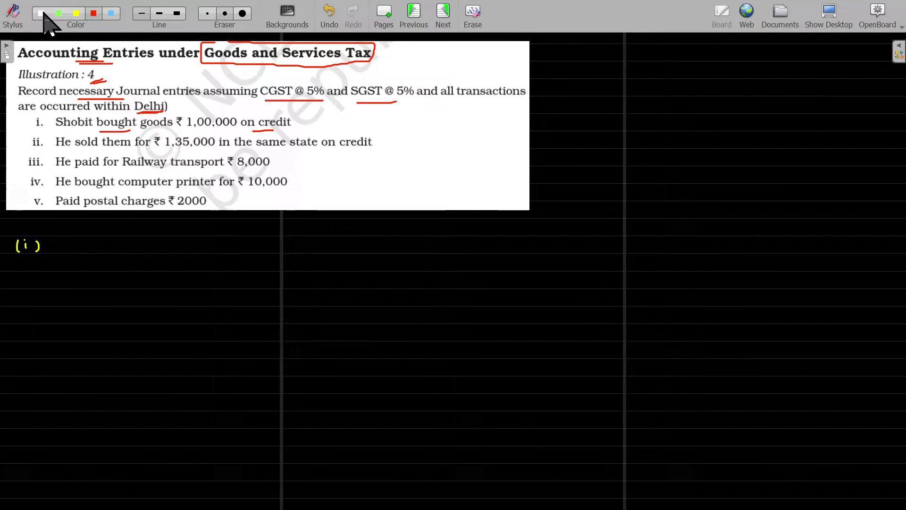
Handwrite "Purchases Dr 100000" in yellow beside label (i), undoing and redoing the miswritten strokes.
click(77, 15)
click(58, 243)
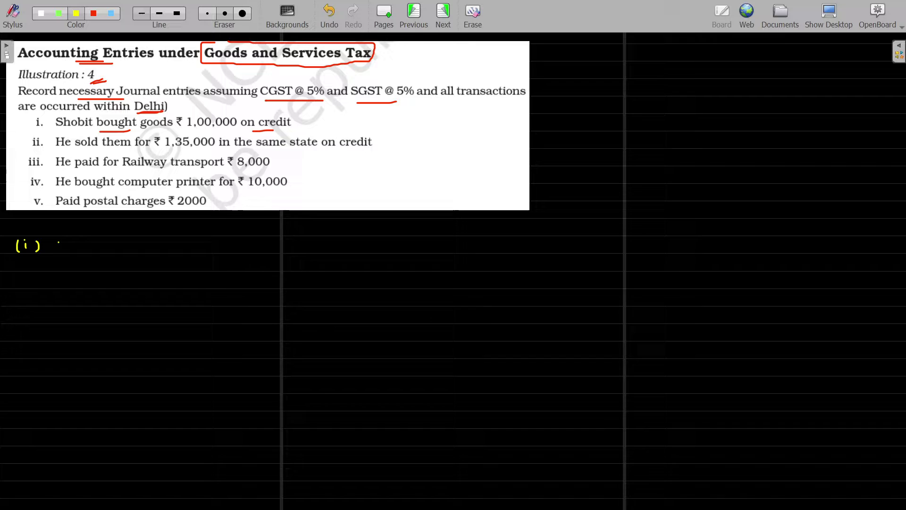
drag(59, 249, 64, 240)
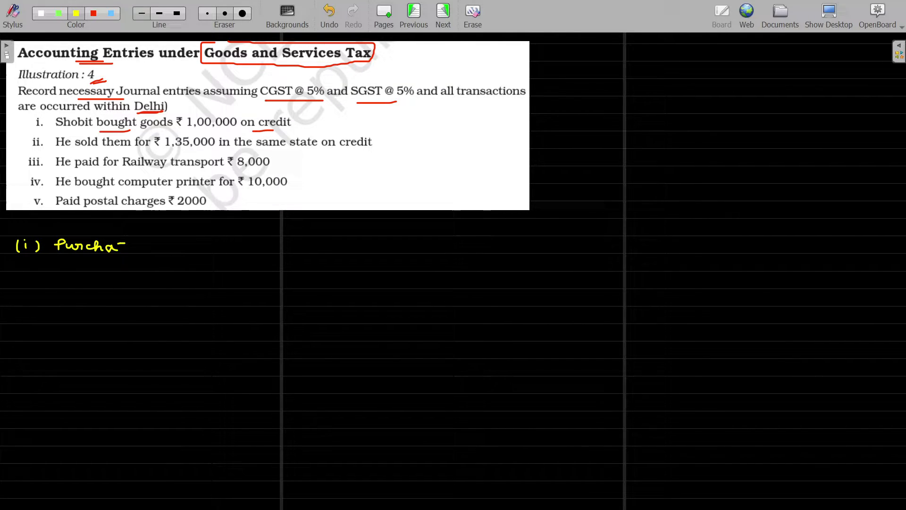
mouse_move(125, 243)
mouse_down()
mouse_move(175, 257)
mouse_move(194, 250)
mouse_up()
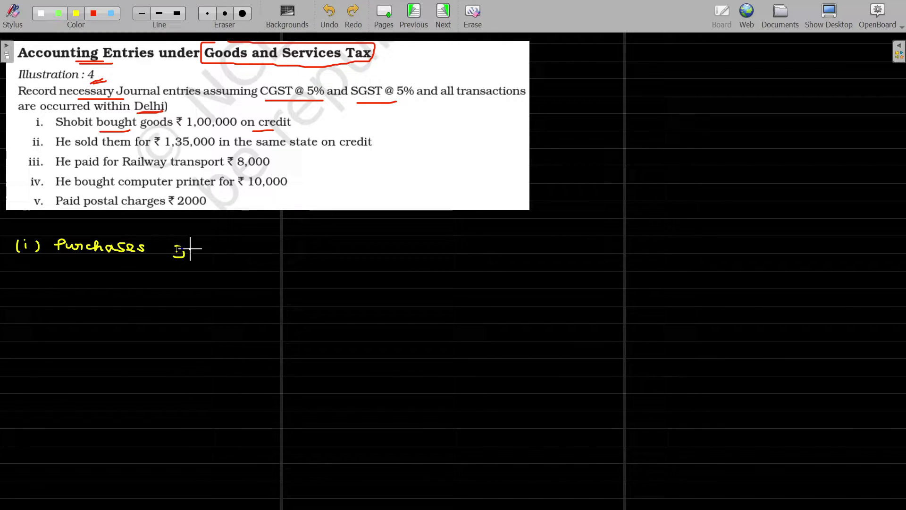
key(ctrl+z)
key(ctrl+z)
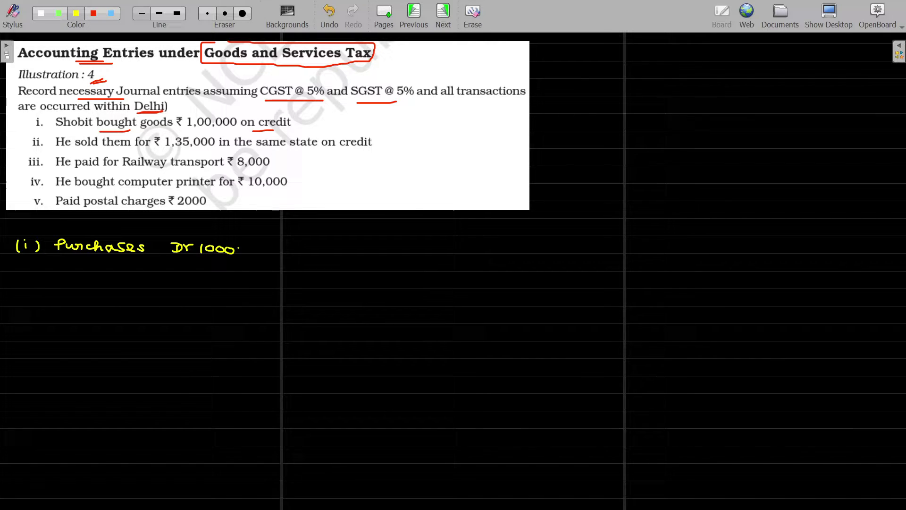
drag(244, 248, 249, 247)
Write "i/p CGST Dr 5000" and "i/p SGST Dr 5000" beneath the Purchases line.
mouse_move(70, 260)
mouse_down()
mouse_move(60, 256)
mouse_move(53, 267)
mouse_move(92, 271)
mouse_up()
drag(99, 265, 107, 264)
click(58, 275)
drag(62, 276, 55, 286)
mouse_move(66, 278)
mouse_down()
mouse_move(67, 287)
mouse_move(106, 289)
mouse_up()
drag(113, 279, 126, 278)
drag(120, 279, 119, 288)
mouse_move(174, 260)
mouse_down()
mouse_move(174, 269)
mouse_move(191, 263)
mouse_up()
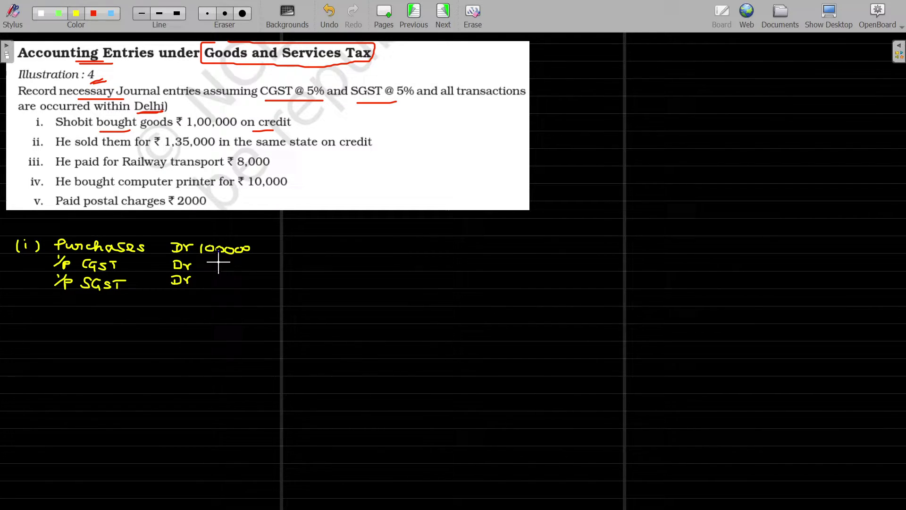
drag(229, 263, 242, 263)
drag(233, 282, 248, 283)
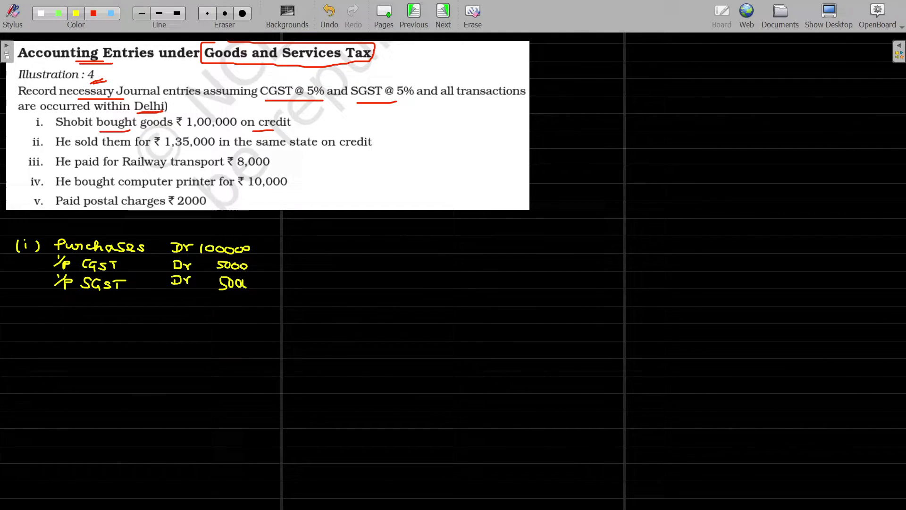
Box "credit" in transaction i in red and write "To Creditors 110000" in yellow to finish entry (i).
click(95, 14)
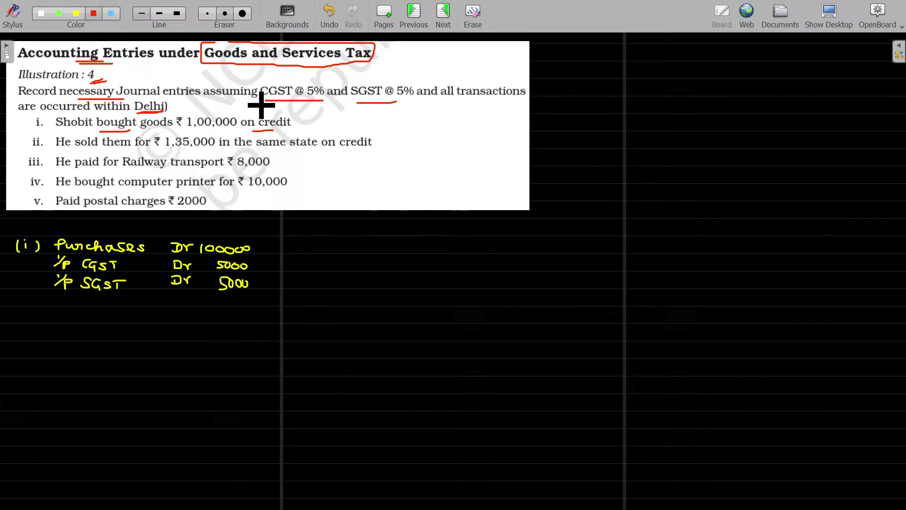
mouse_move(277, 111)
mouse_down()
mouse_move(258, 124)
mouse_move(293, 112)
mouse_up()
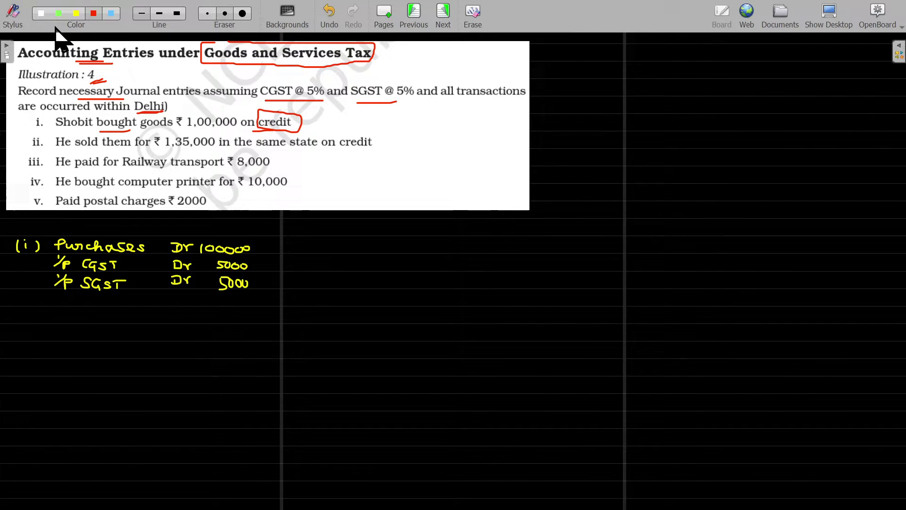
click(78, 16)
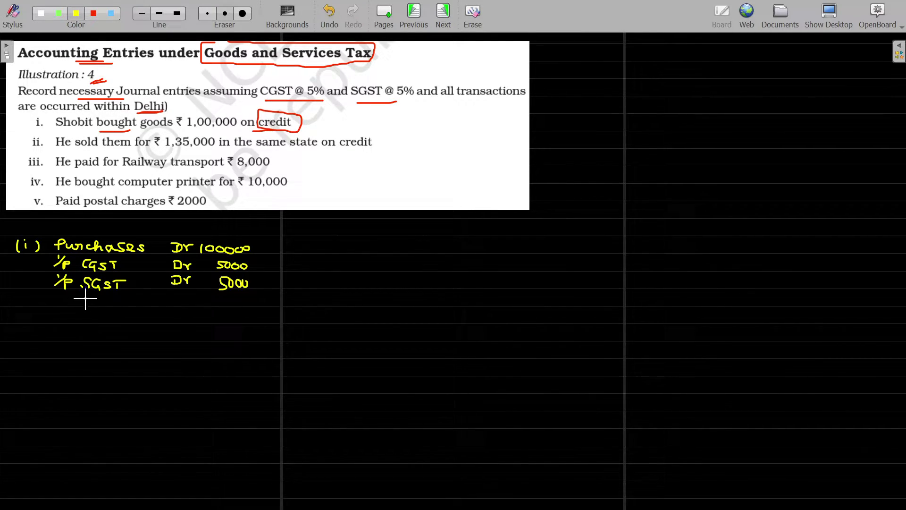
mouse_move(85, 297)
mouse_down()
mouse_move(86, 305)
mouse_move(91, 294)
mouse_move(116, 305)
mouse_move(274, 300)
mouse_up()
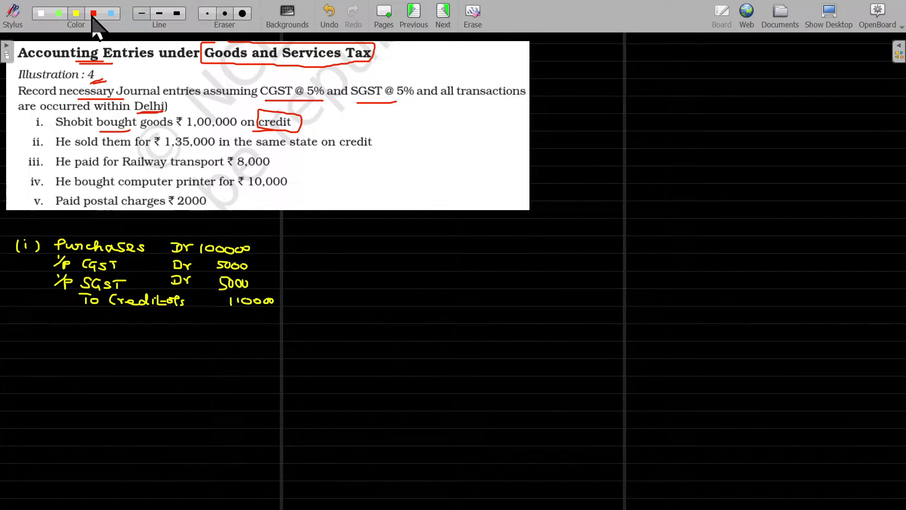
Tick transactions i and ii in red, underline 1,35,000 and box "on credit" in transaction ii.
mouse_move(25, 123)
mouse_down()
mouse_move(42, 120)
mouse_move(48, 134)
mouse_up()
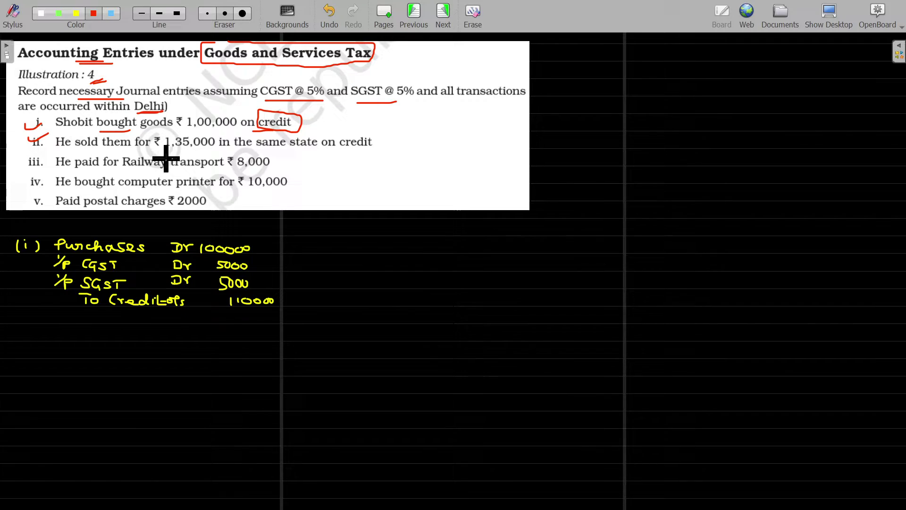
drag(171, 152, 215, 154)
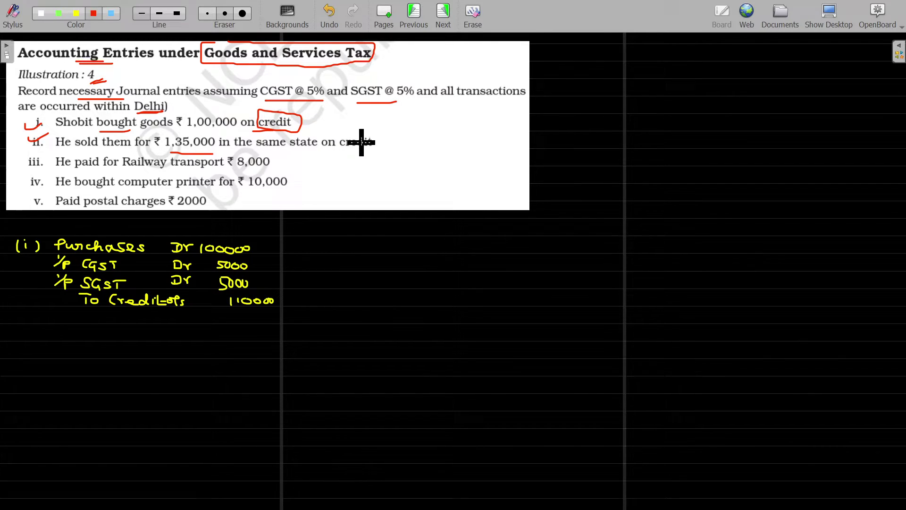
mouse_move(339, 135)
mouse_down()
mouse_move(320, 153)
mouse_move(357, 128)
mouse_up()
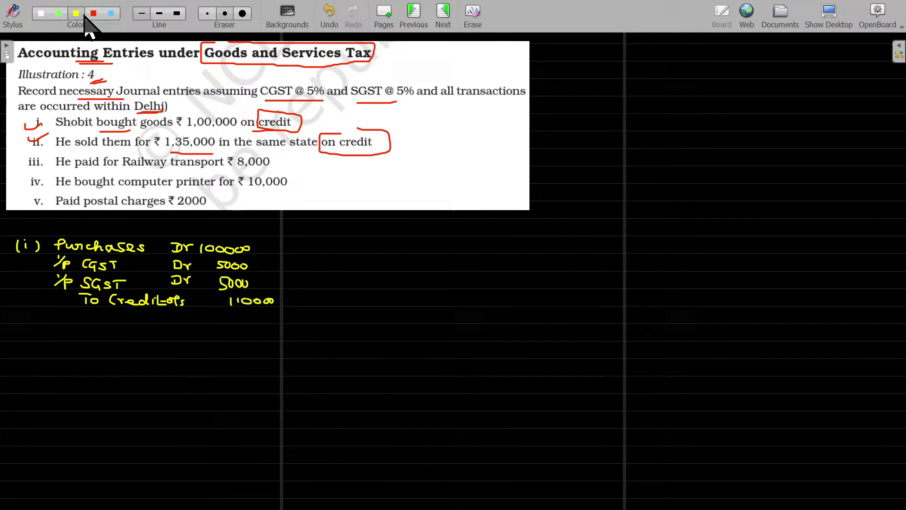
Write "(ii) Debtors Dr" in yellow below the first journal entry.
click(18, 329)
drag(24, 331, 108, 337)
click(24, 327)
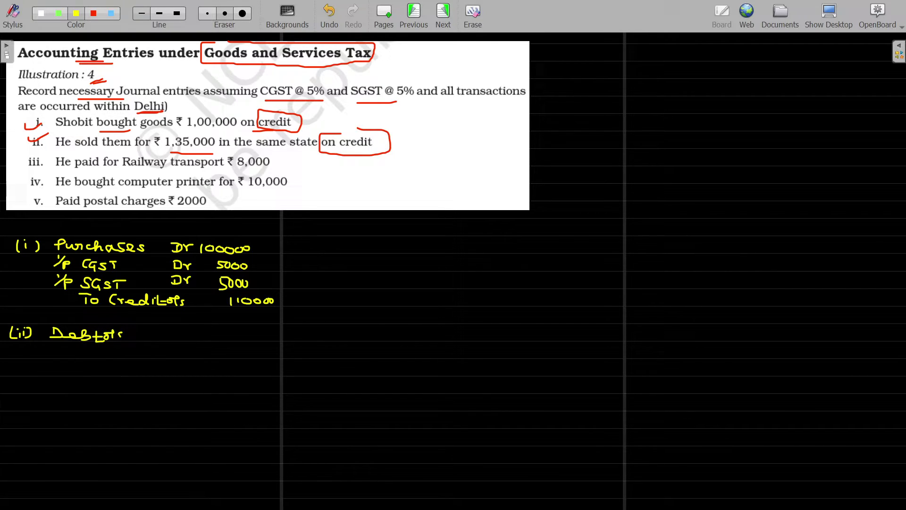
drag(163, 334, 171, 338)
drag(178, 338, 184, 331)
Write the credit line "To Sales 135000" under Debtors in entry (ii).
click(79, 351)
click(118, 350)
drag(91, 355, 152, 354)
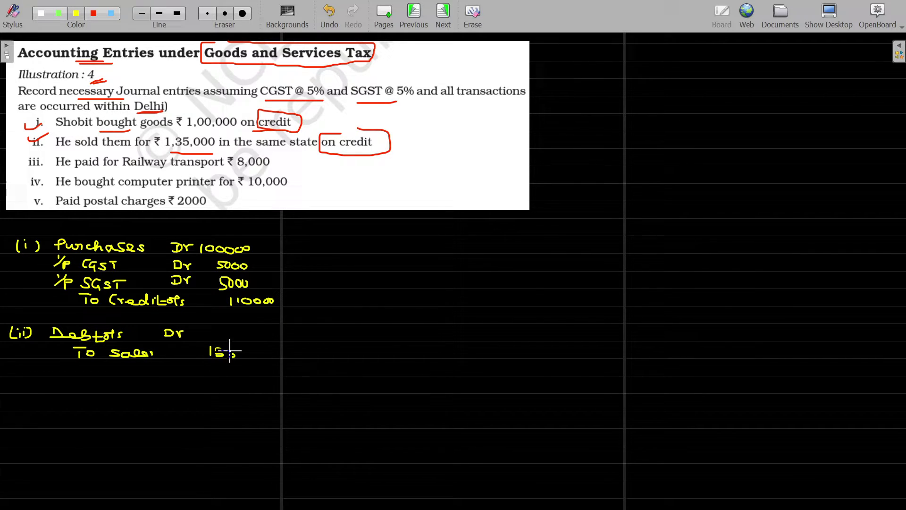
drag(261, 353, 263, 353)
Write the credit line "To o/p CGST" under the Sales line in entry (ii).
click(80, 363)
drag(74, 362, 87, 362)
drag(80, 362, 81, 370)
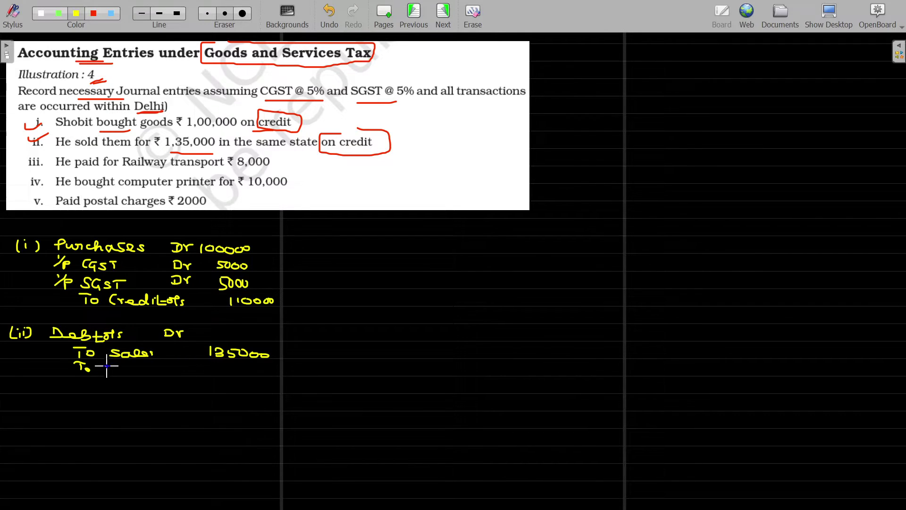
drag(116, 369, 121, 371)
mouse_move(136, 368)
mouse_down()
mouse_move(136, 376)
mouse_move(167, 366)
mouse_up()
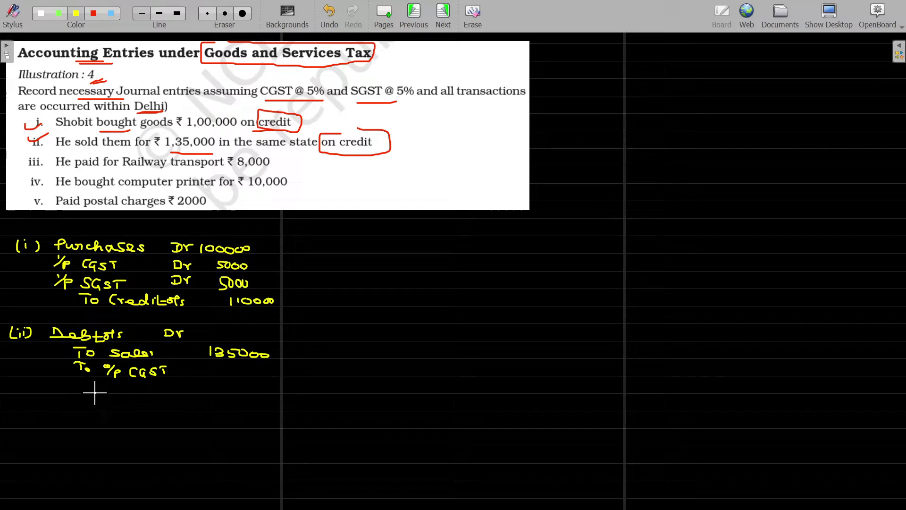
Add the line "To o/p SGST" and fill in 6750 for each output tax and 148500 for Debtors.
mouse_move(77, 383)
mouse_down()
mouse_move(90, 386)
mouse_move(83, 393)
mouse_up()
mouse_move(93, 386)
mouse_down()
mouse_move(124, 394)
mouse_move(174, 386)
mouse_up()
drag(169, 386, 168, 395)
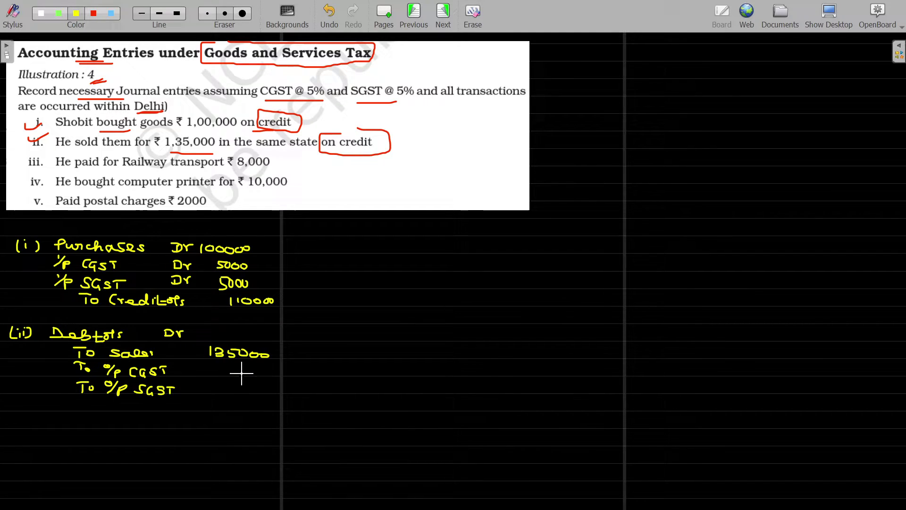
mouse_move(239, 368)
mouse_down()
mouse_move(240, 375)
mouse_move(260, 369)
mouse_move(261, 383)
mouse_up()
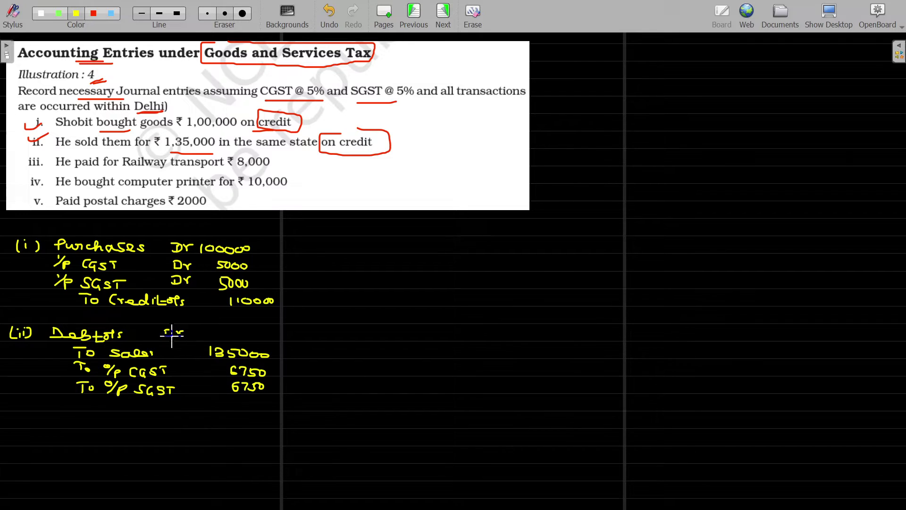
drag(199, 336, 235, 337)
Tick transaction iii in red and underline "Railway" and the amount 8,000.
click(93, 14)
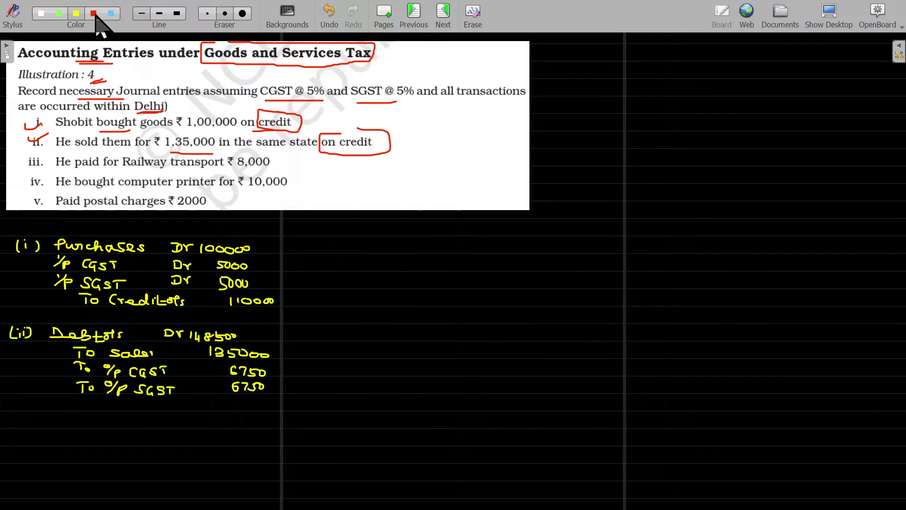
drag(24, 158, 46, 158)
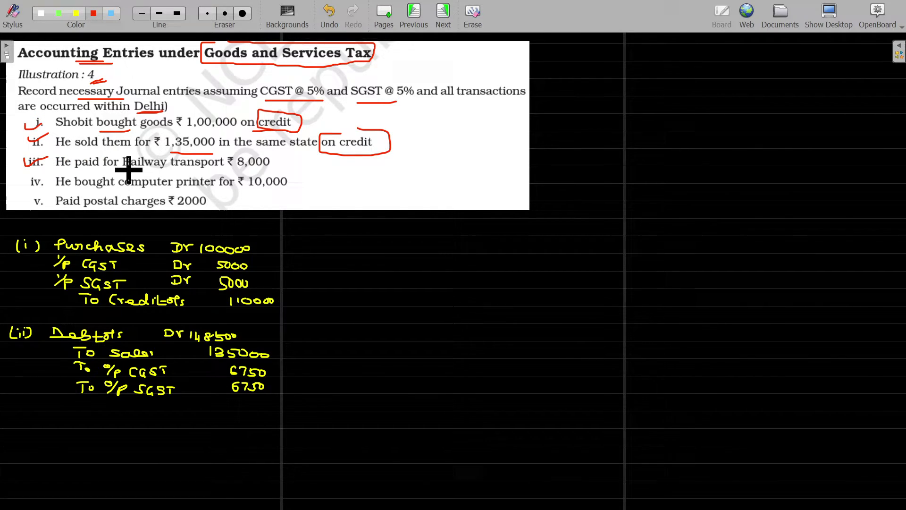
drag(125, 170, 170, 170)
drag(242, 174, 259, 172)
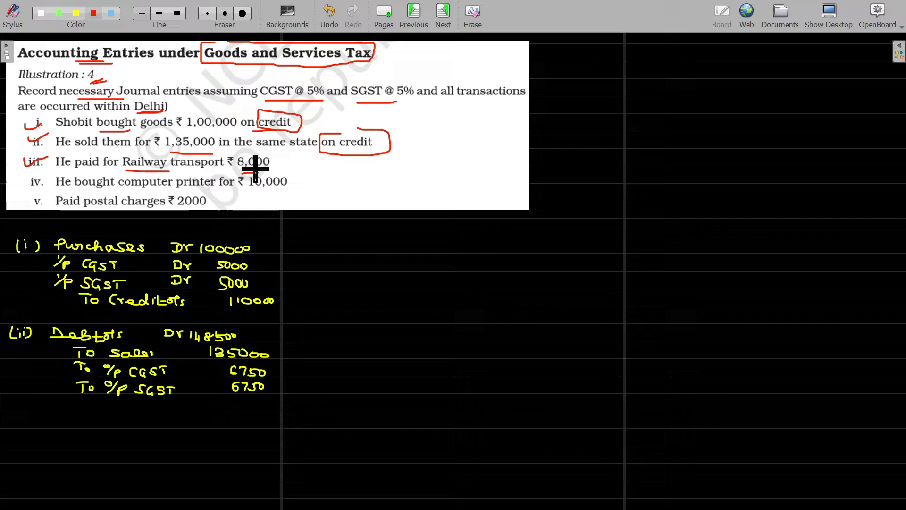
Write "(iii) Transport Ch Dr 8000" in yellow below the second journal entry.
click(76, 13)
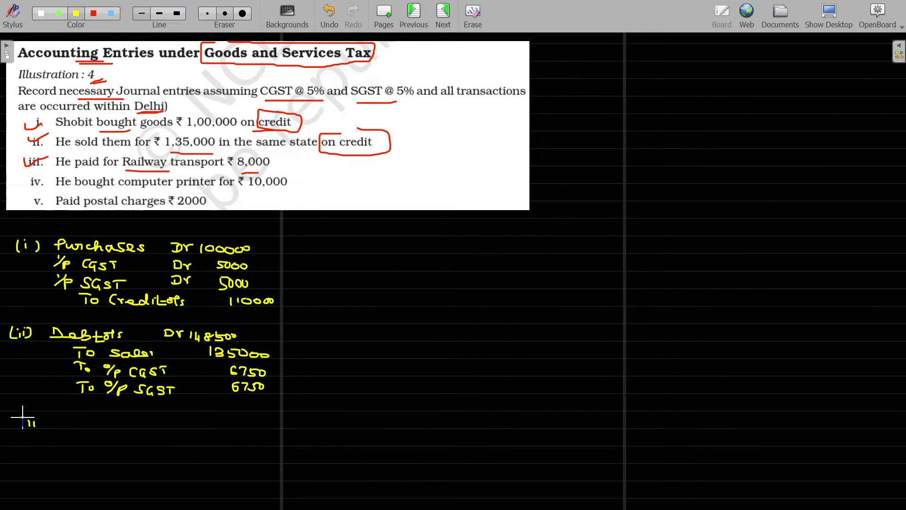
drag(23, 416, 22, 427)
drag(53, 415, 64, 415)
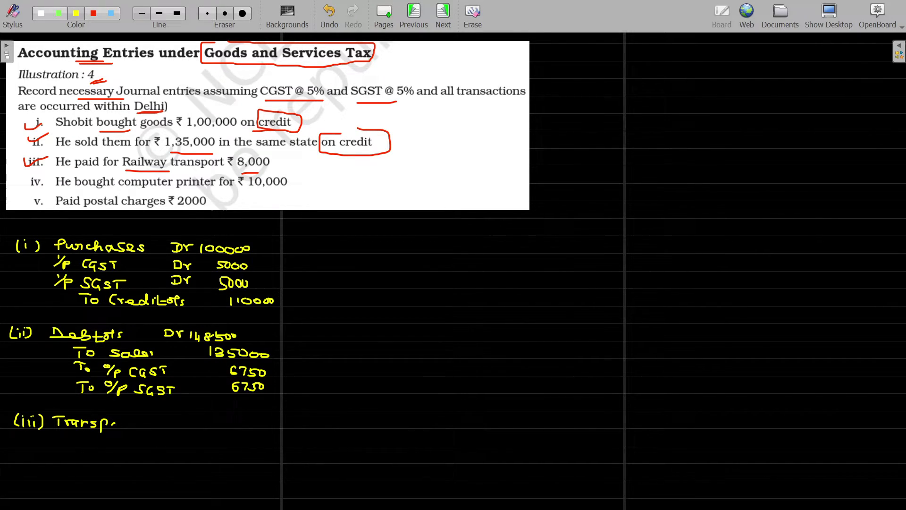
mouse_move(151, 416)
mouse_down()
mouse_move(147, 425)
mouse_move(188, 419)
mouse_up()
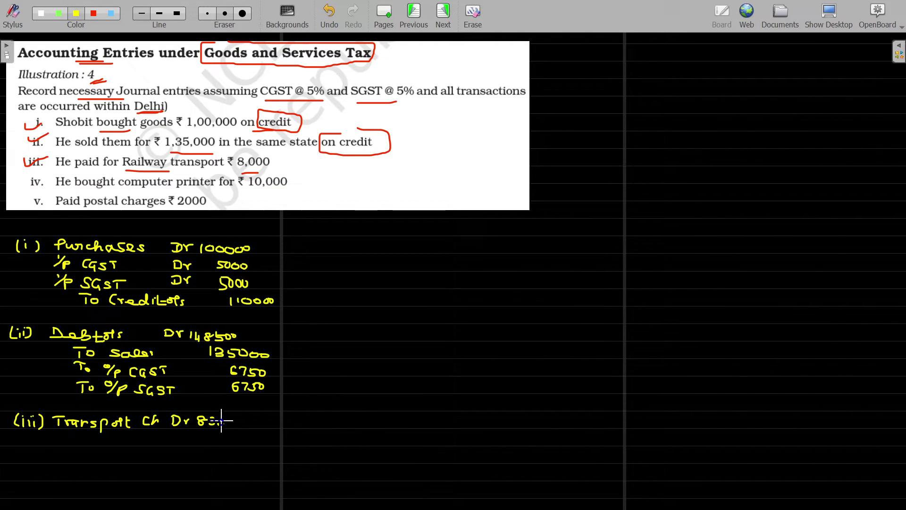
drag(220, 418, 228, 417)
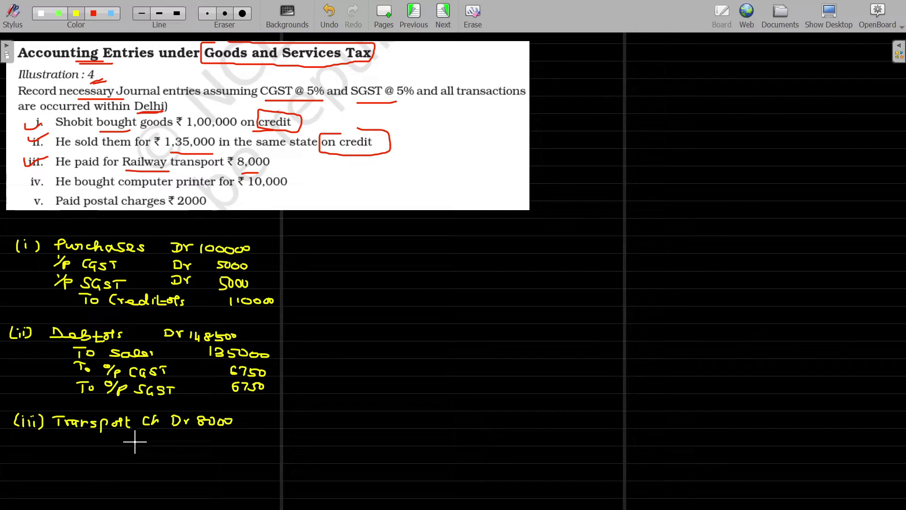
Write the debit line "i/p CGST Dr" under Transport Ch in entry (iii), undoing and rewriting the faulty strokes.
drag(59, 433, 59, 443)
mouse_move(66, 433)
mouse_down()
mouse_move(60, 443)
mouse_move(71, 440)
mouse_up()
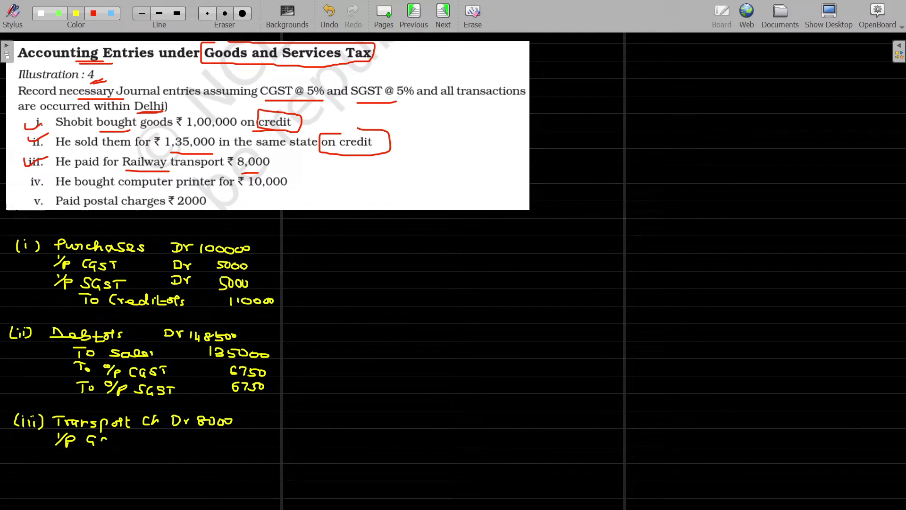
key(ctrl+z)
key(ctrl+z)
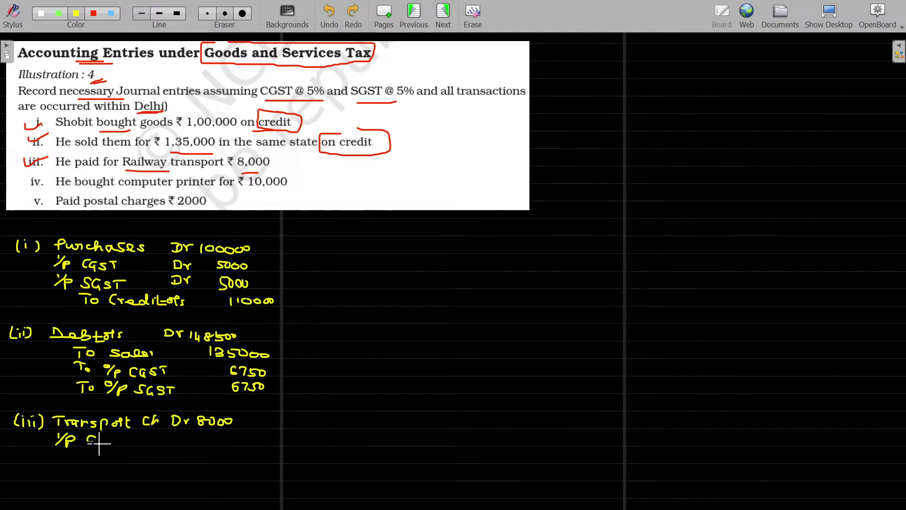
mouse_move(107, 435)
mouse_down()
mouse_move(110, 443)
mouse_move(187, 438)
mouse_up()
Add the line "i/p SGST Dr" in entry (iii) and fill in 400 for each input tax.
drag(56, 453, 59, 456)
drag(65, 452, 58, 458)
click(70, 458)
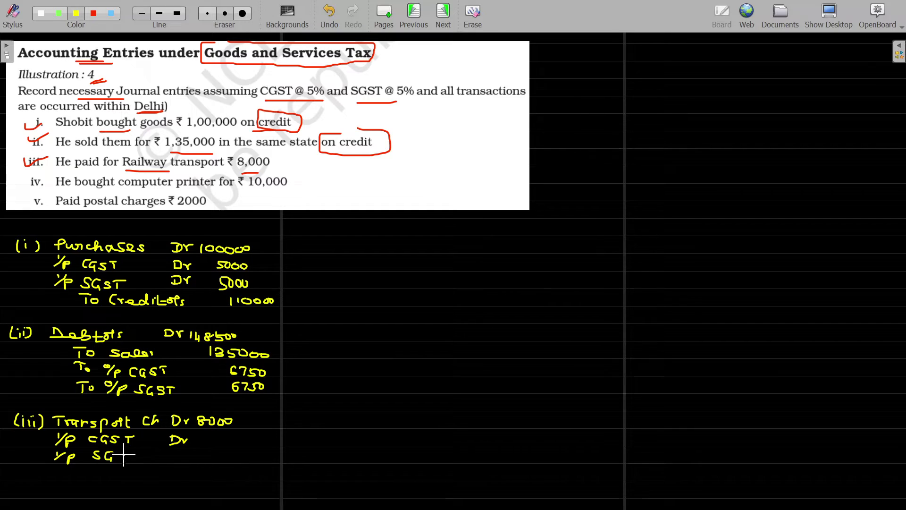
drag(126, 452, 141, 453)
mouse_move(133, 453)
mouse_down()
mouse_move(132, 461)
mouse_move(186, 456)
mouse_up()
mouse_move(215, 439)
mouse_down()
mouse_move(231, 440)
mouse_move(213, 461)
mouse_move(230, 457)
mouse_up()
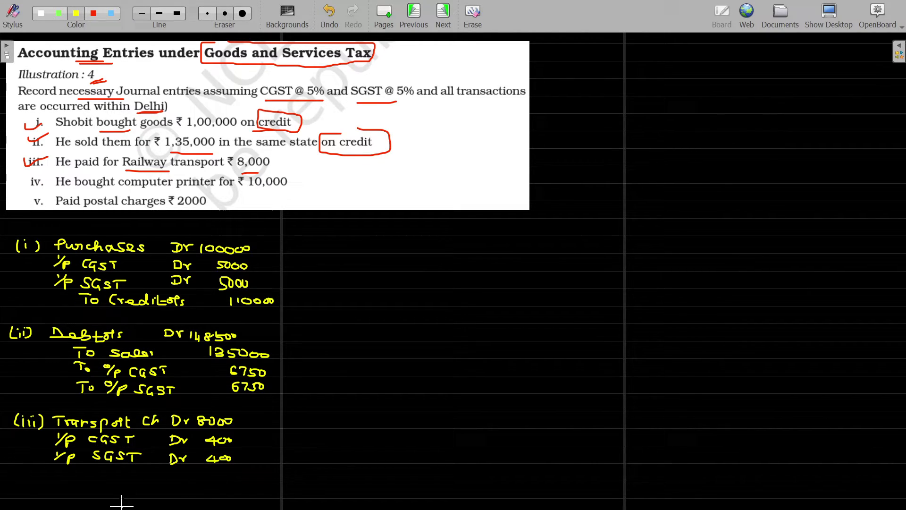
Complete entry (iii) with the credit line "To Bank 8800".
mouse_move(85, 470)
mouse_down()
mouse_move(98, 470)
mouse_move(91, 479)
mouse_up()
drag(144, 477, 154, 477)
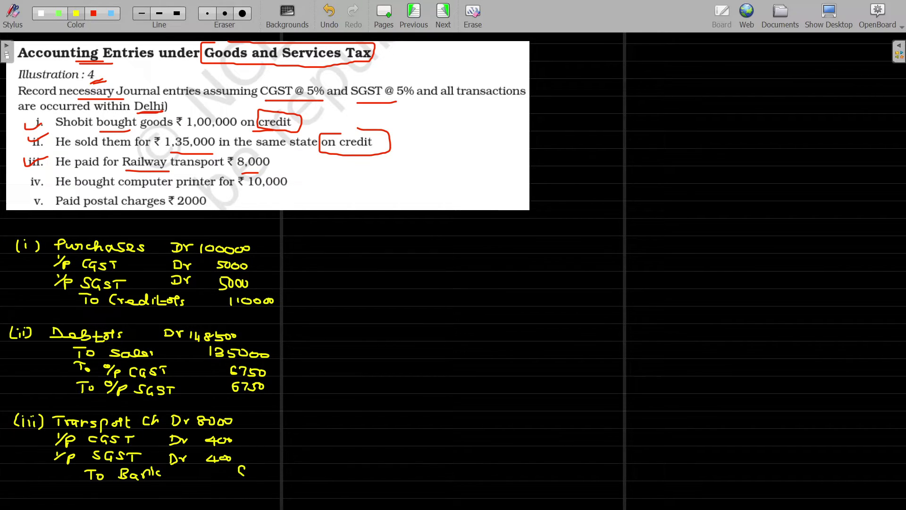
mouse_move(243, 467)
mouse_down()
mouse_move(243, 475)
mouse_move(269, 469)
mouse_up()
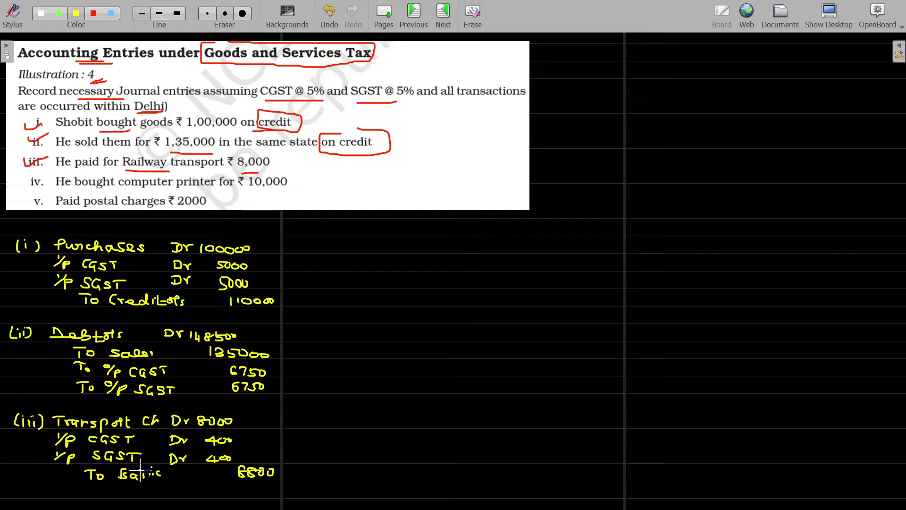
Tick transaction iv in red and double-underline the amount 10,000.
click(92, 14)
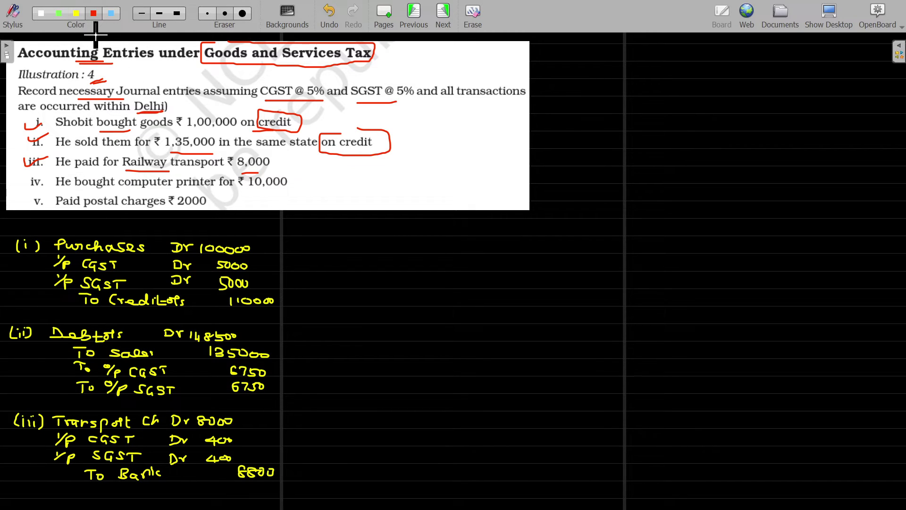
drag(28, 178, 54, 175)
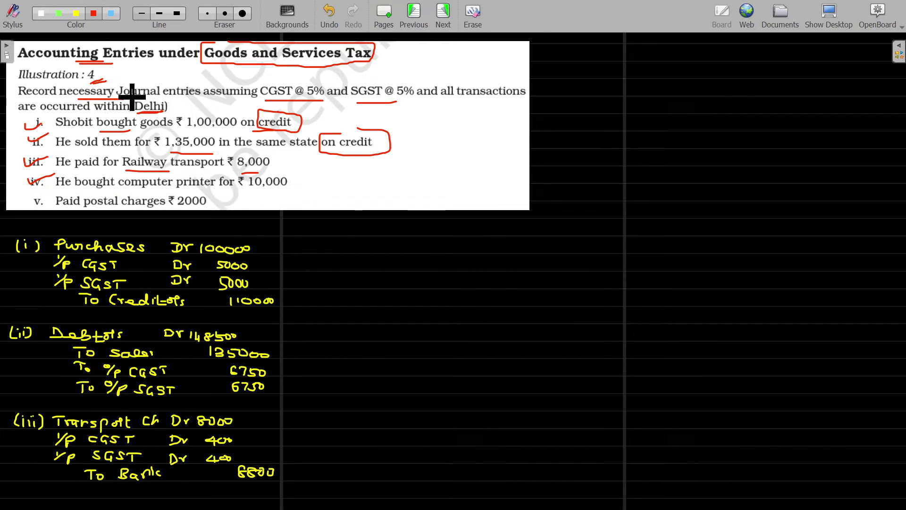
drag(251, 192, 259, 195)
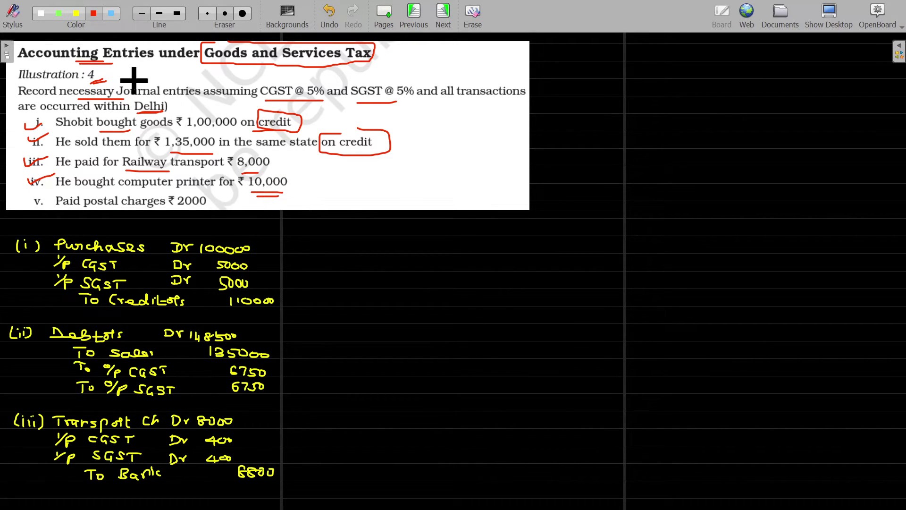
Write "(iv) Computer Dr 10000" in white, in the second column level with entry (i).
click(46, 15)
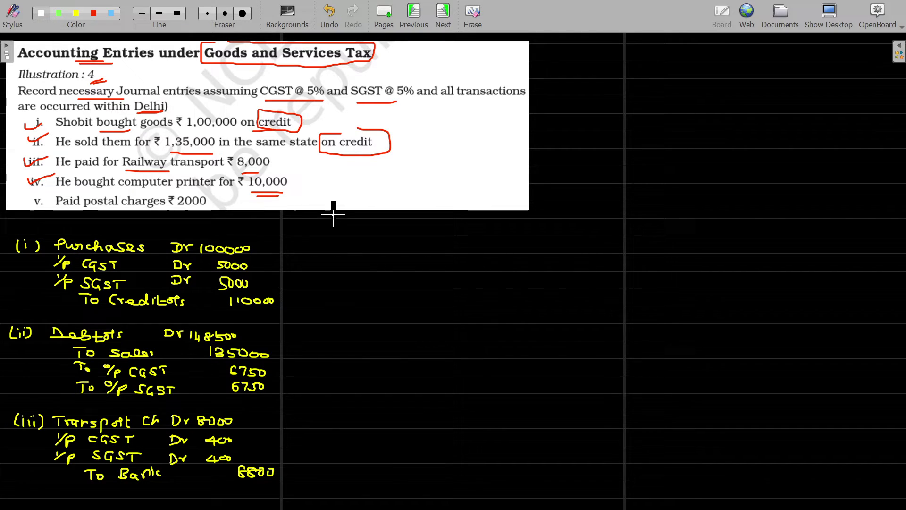
mouse_move(307, 243)
mouse_down()
mouse_move(319, 241)
mouse_move(301, 253)
mouse_move(479, 247)
mouse_up()
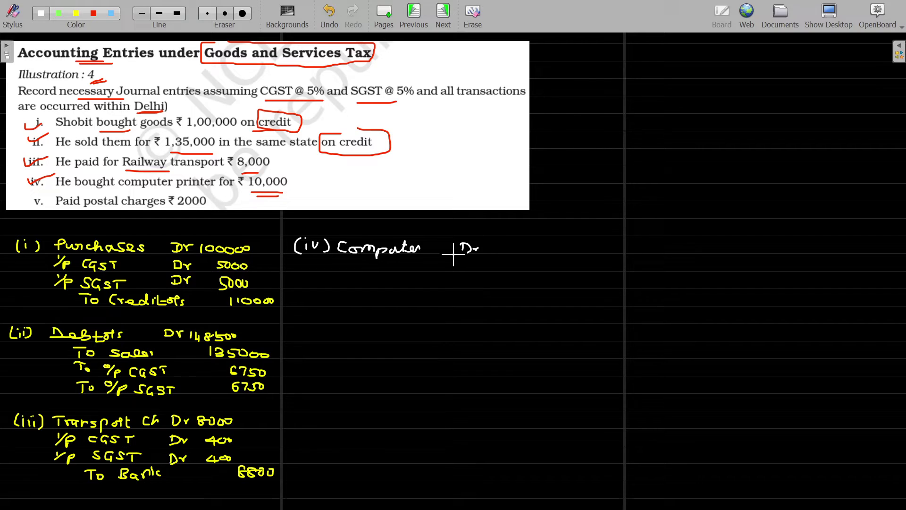
click(492, 245)
click(492, 250)
drag(492, 242, 492, 252)
drag(510, 243, 541, 247)
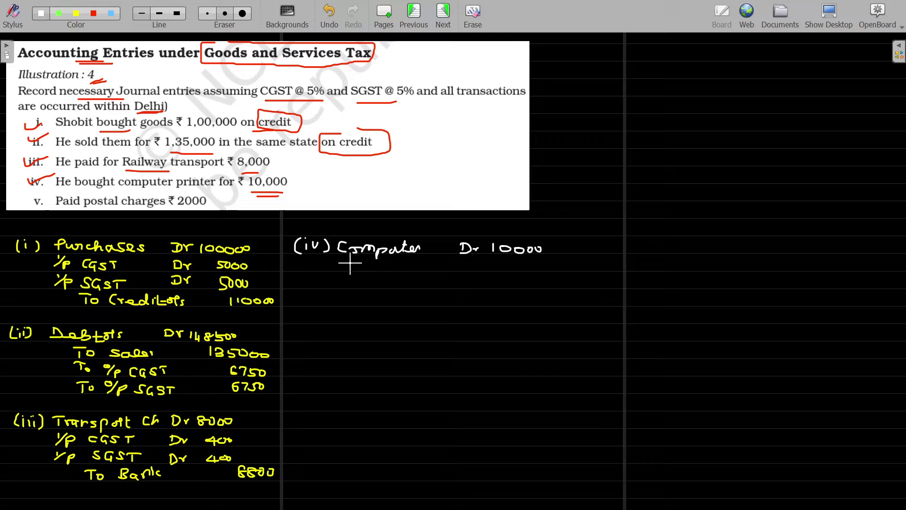
Write the debit line "i/p CGST Dr 500" under Computer in entry (iv).
drag(342, 259, 335, 271)
drag(350, 263, 357, 267)
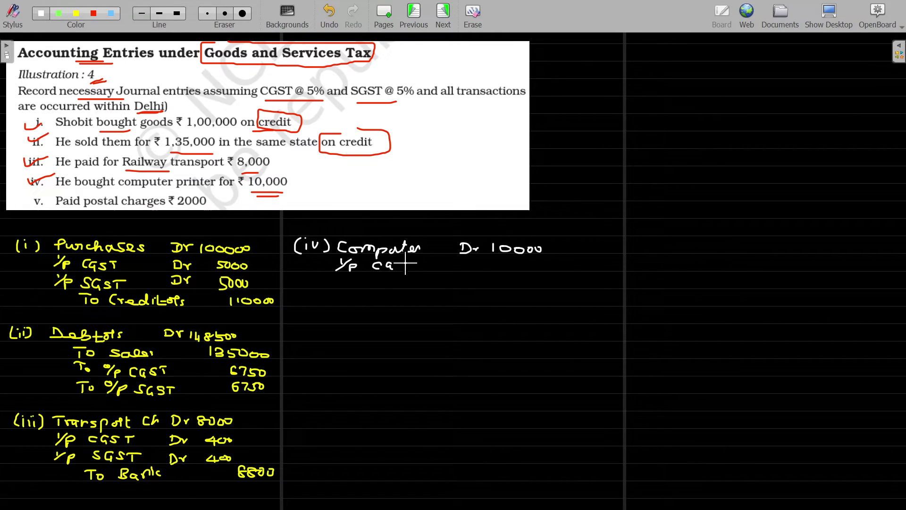
mouse_move(404, 261)
mouse_down()
mouse_move(398, 268)
mouse_move(420, 260)
mouse_up()
mouse_move(413, 261)
mouse_down()
mouse_move(470, 273)
mouse_move(522, 265)
mouse_up()
drag(525, 268, 536, 267)
Add the debit line "i/p SGST Dr 500" to entry (iv).
mouse_move(344, 260)
mouse_down()
mouse_move(336, 286)
mouse_move(351, 281)
mouse_up()
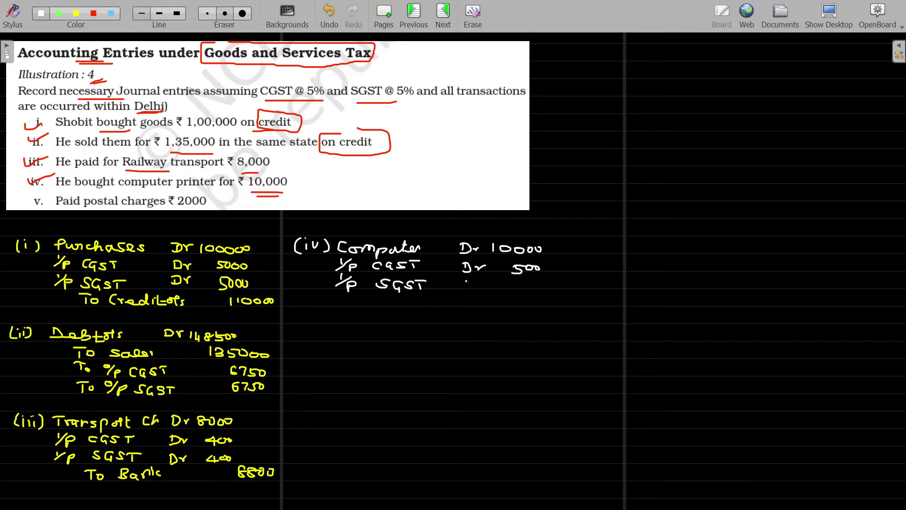
mouse_move(465, 277)
mouse_down()
mouse_move(468, 287)
mouse_move(487, 279)
mouse_up()
drag(512, 273, 536, 282)
Complete entry (iv) with the credit line "To Bank 11000".
drag(370, 295, 385, 296)
drag(378, 297, 378, 305)
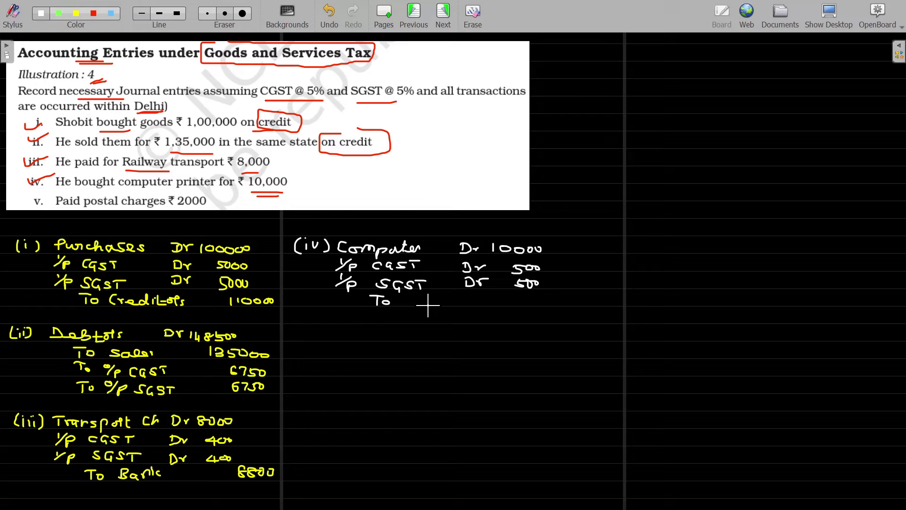
drag(414, 298, 414, 307)
drag(431, 301, 448, 306)
drag(452, 301, 455, 305)
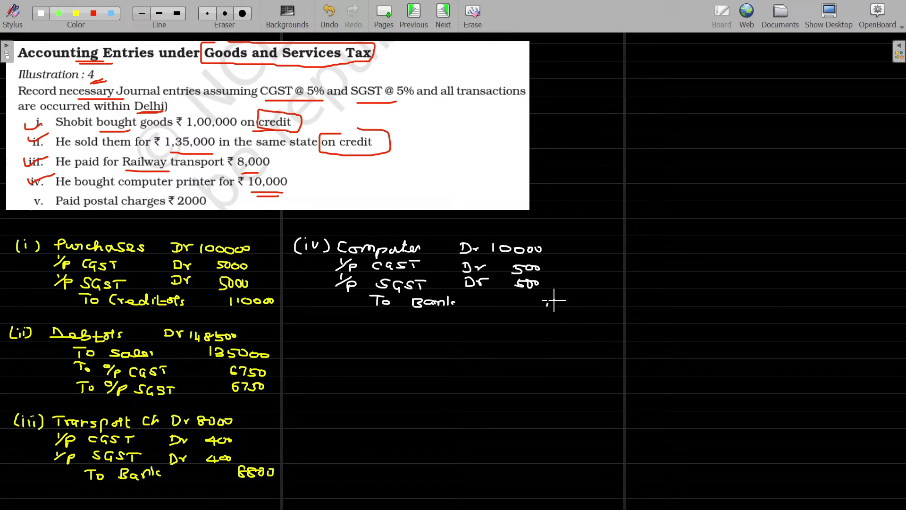
drag(554, 299, 554, 308)
drag(569, 303, 590, 300)
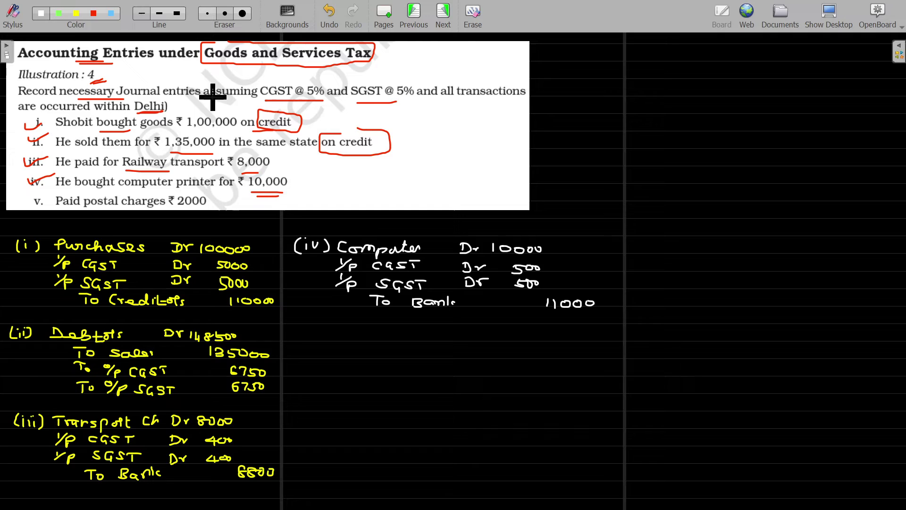
Tick transaction v in red and double-underline the amount 2000.
drag(35, 196, 59, 193)
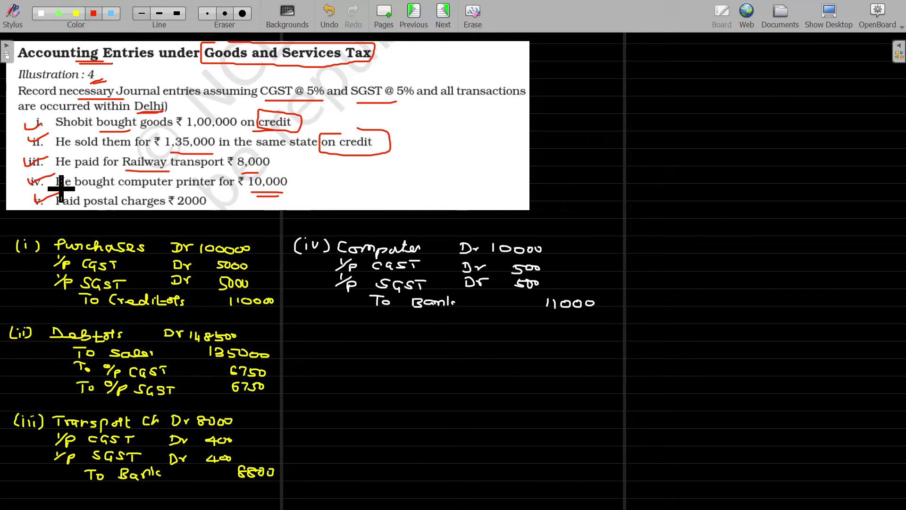
drag(180, 216, 200, 215)
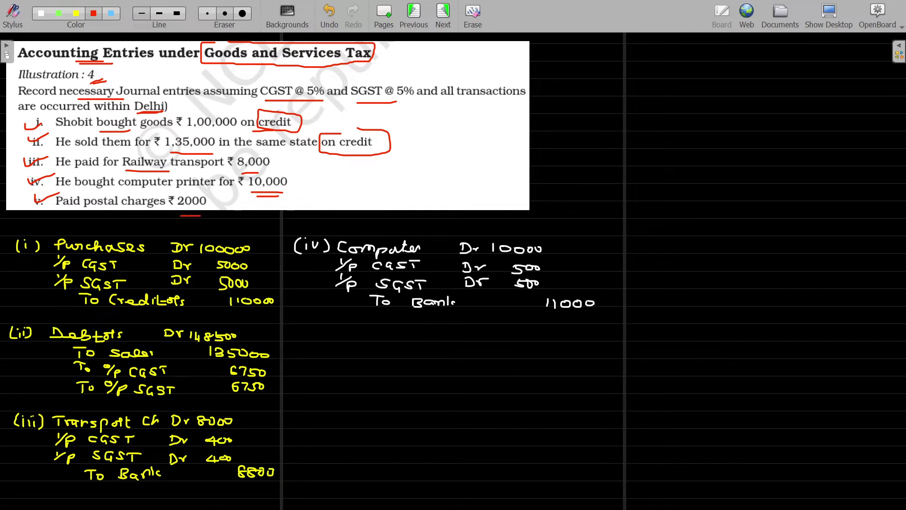
Write "(v) Postal charges Dr 2000" in white below entry (iv).
click(37, 15)
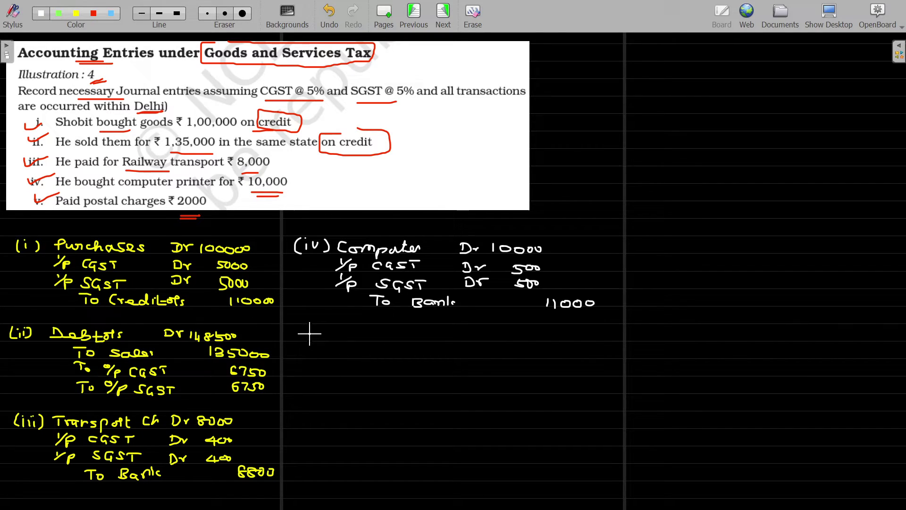
mouse_move(305, 325)
mouse_down()
mouse_move(303, 341)
mouse_move(335, 336)
mouse_up()
drag(348, 333, 355, 338)
mouse_move(370, 327)
mouse_down()
mouse_move(372, 339)
mouse_move(429, 338)
mouse_up()
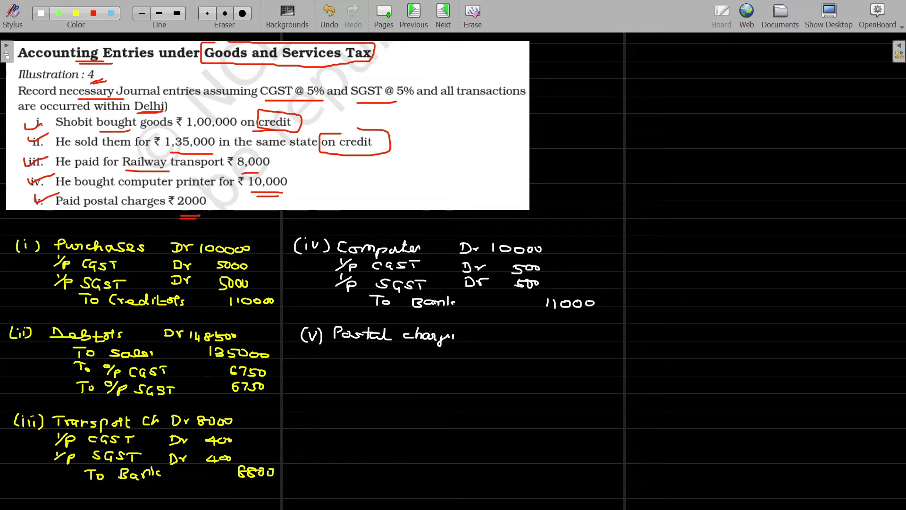
mouse_move(470, 329)
mouse_down()
mouse_move(471, 339)
mouse_move(510, 339)
mouse_up()
mouse_move(513, 339)
mouse_down()
mouse_move(519, 332)
mouse_move(515, 339)
mouse_up()
drag(528, 332, 537, 333)
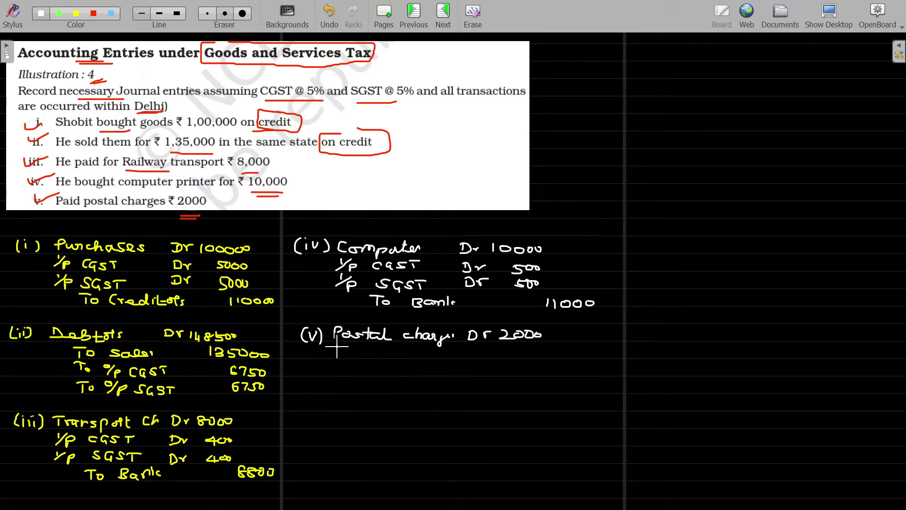
Write the debit line "i/p CGST Dr" under Postal charges in entry (v), undoing and rewriting the faulty strokes.
mouse_move(338, 347)
mouse_down()
mouse_move(336, 356)
mouse_move(380, 349)
mouse_up()
key(ctrl+z)
key(ctrl+z)
drag(367, 348, 377, 356)
drag(389, 348, 388, 359)
drag(396, 351, 416, 350)
drag(411, 350, 411, 358)
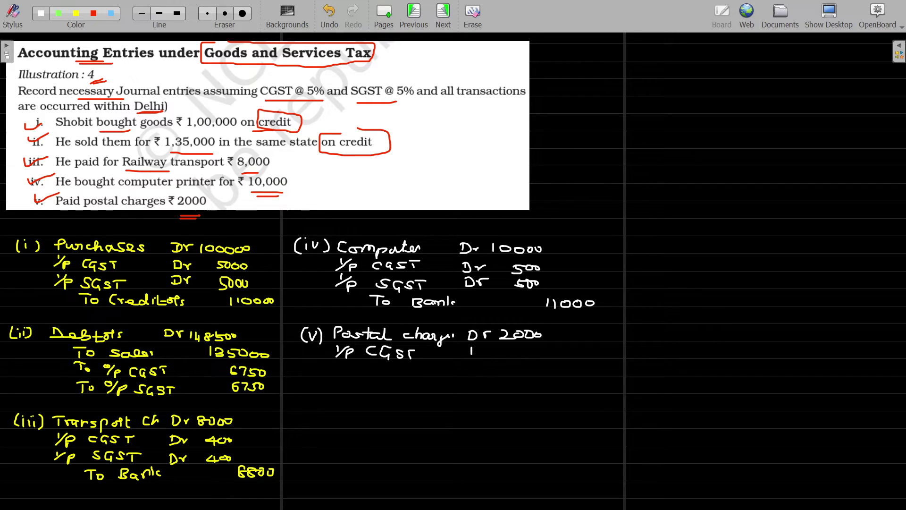
mouse_move(471, 348)
mouse_down()
mouse_move(472, 358)
mouse_move(489, 351)
mouse_up()
Add the line "i/p SGST Dr" in entry (v) and fill in 100 for each input tax.
drag(333, 361, 334, 367)
drag(343, 363, 330, 373)
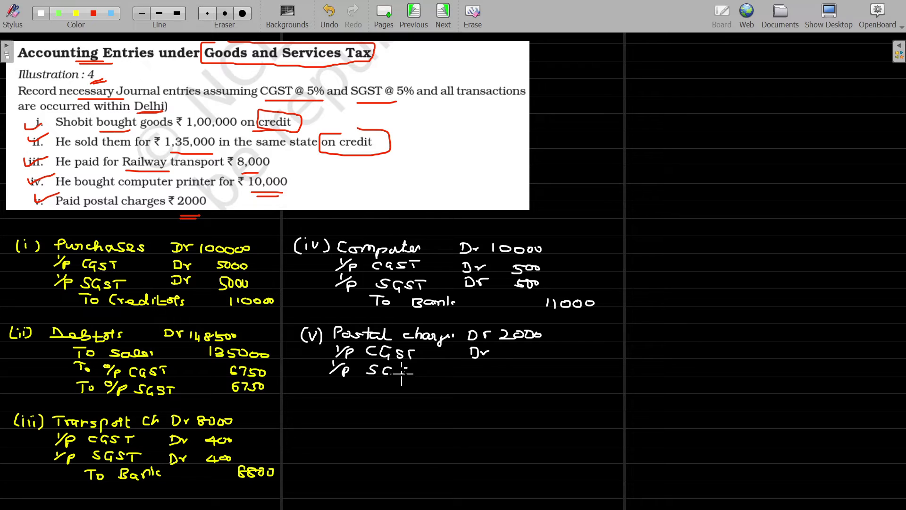
drag(407, 367, 401, 376)
drag(408, 368, 420, 368)
drag(414, 368, 414, 377)
drag(471, 366, 471, 374)
drag(477, 373, 482, 368)
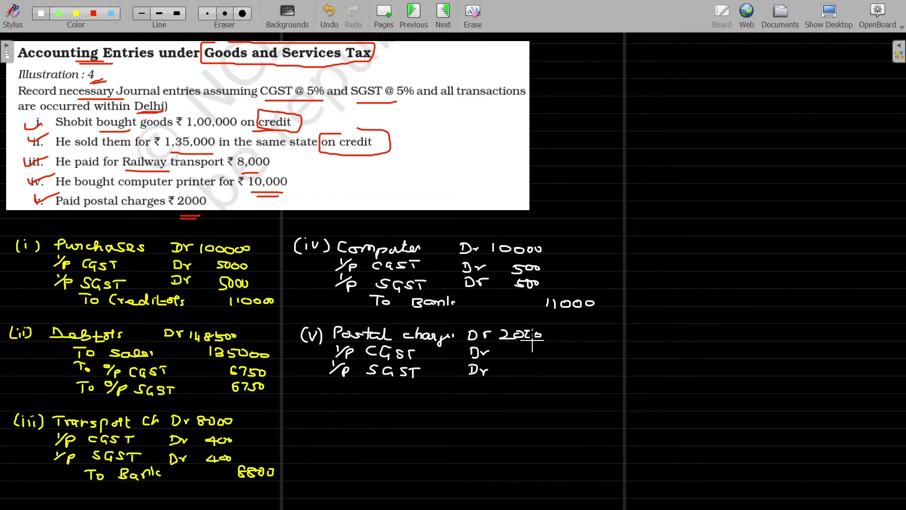
mouse_move(517, 346)
mouse_down()
mouse_move(516, 375)
mouse_move(535, 368)
mouse_up()
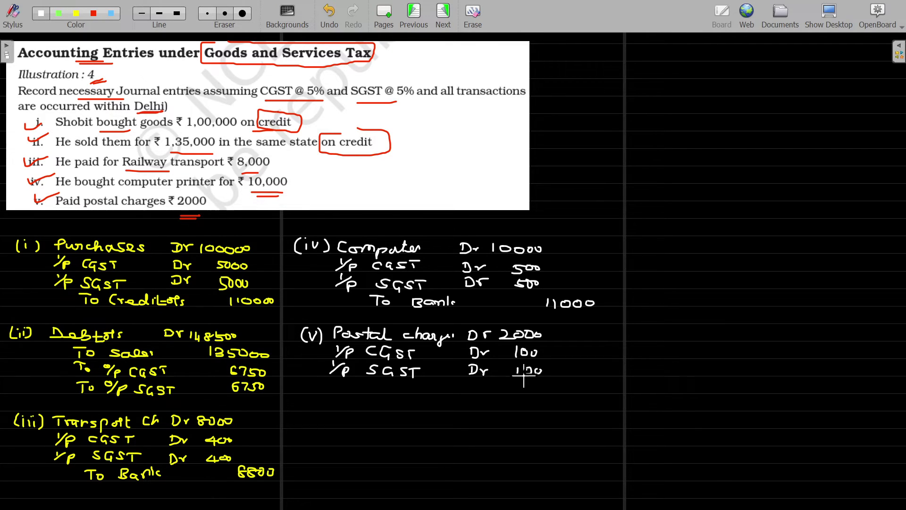
Complete entry (v) with the credit line "To Bank 2200".
mouse_move(368, 382)
mouse_down()
mouse_move(380, 380)
mouse_move(372, 392)
mouse_move(456, 386)
mouse_up()
drag(549, 384, 562, 392)
mouse_move(563, 384)
mouse_down()
mouse_move(574, 392)
mouse_move(580, 384)
mouse_up()
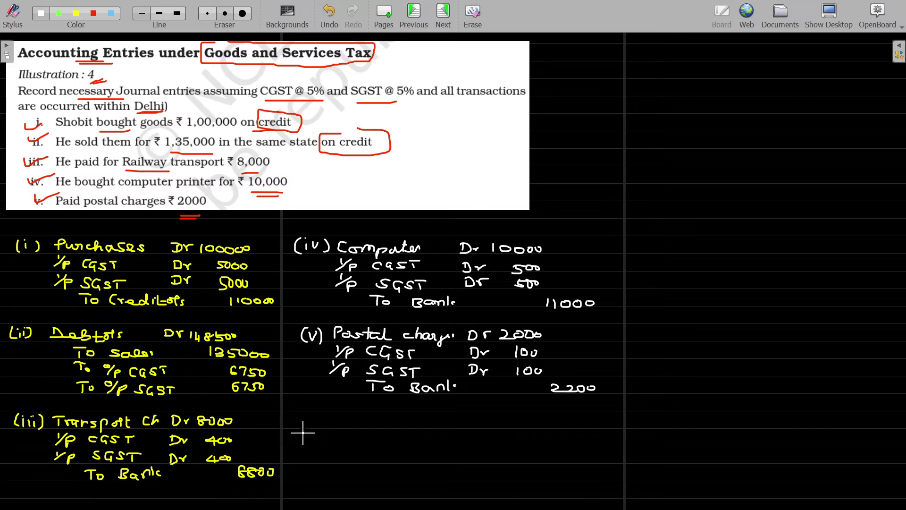
Write the number "(vi)" below entry (v) and mark the two 6750 output tax amounts in entry (ii) with a vertical line.
drag(299, 414, 298, 428)
drag(303, 416, 314, 425)
drag(320, 414, 321, 427)
drag(272, 368, 271, 391)
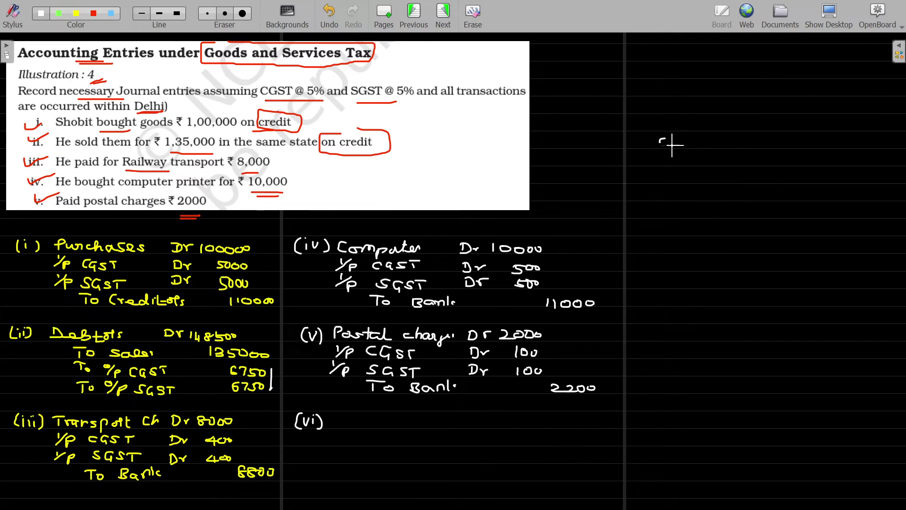
Start a tax working beside the question text by writing "CGST/CGST 6750", undoing stray strokes on the way.
drag(676, 141, 672, 149)
drag(685, 144, 701, 144)
drag(541, 137, 538, 148)
drag(548, 142, 559, 147)
key(ctrl+z)
key(ctrl+z)
key(ctrl+z)
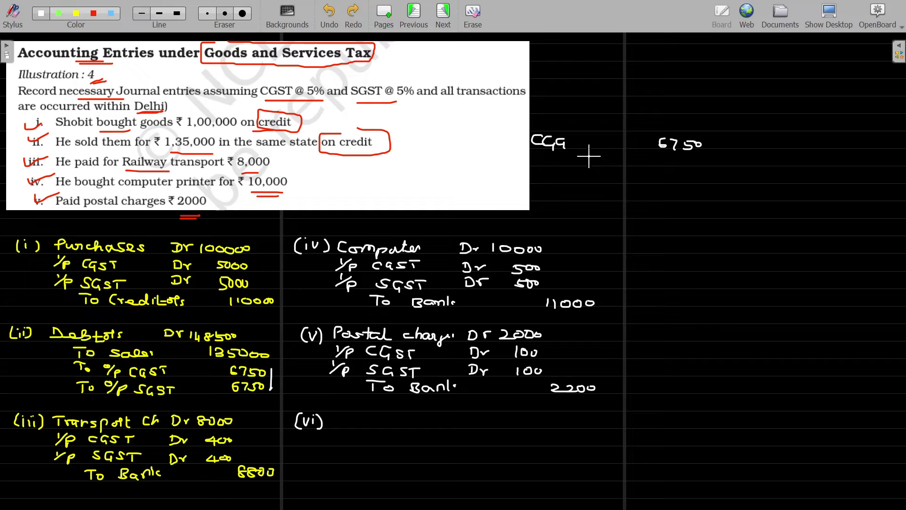
mouse_move(564, 137)
mouse_down()
mouse_move(553, 147)
mouse_move(590, 136)
mouse_move(582, 150)
mouse_move(599, 148)
mouse_up()
drag(610, 140, 614, 147)
drag(621, 138, 631, 137)
drag(625, 138, 625, 149)
Tick the input CGST amounts in entries (i) and (iii) and extend the working with "- [5000 + 400".
drag(717, 144, 724, 144)
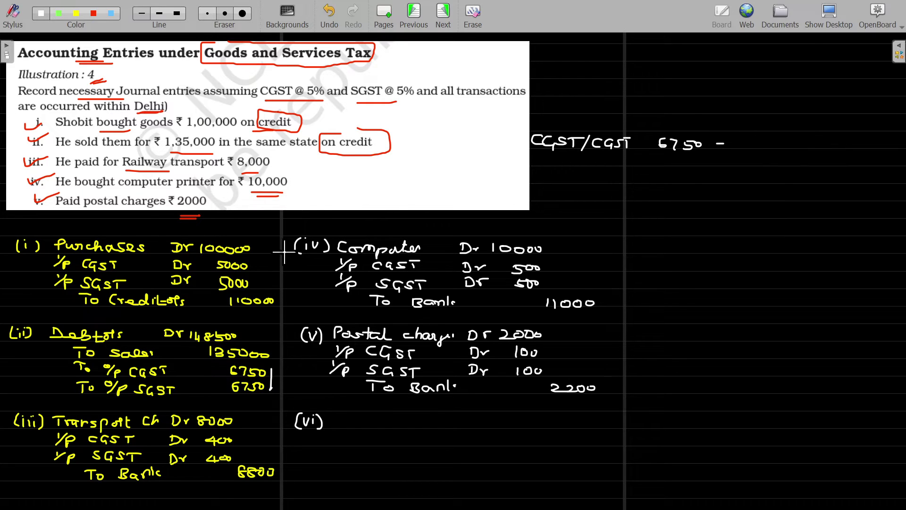
drag(255, 263, 270, 253)
drag(730, 141, 727, 148)
drag(729, 139, 764, 143)
drag(768, 142, 777, 142)
drag(239, 440, 253, 432)
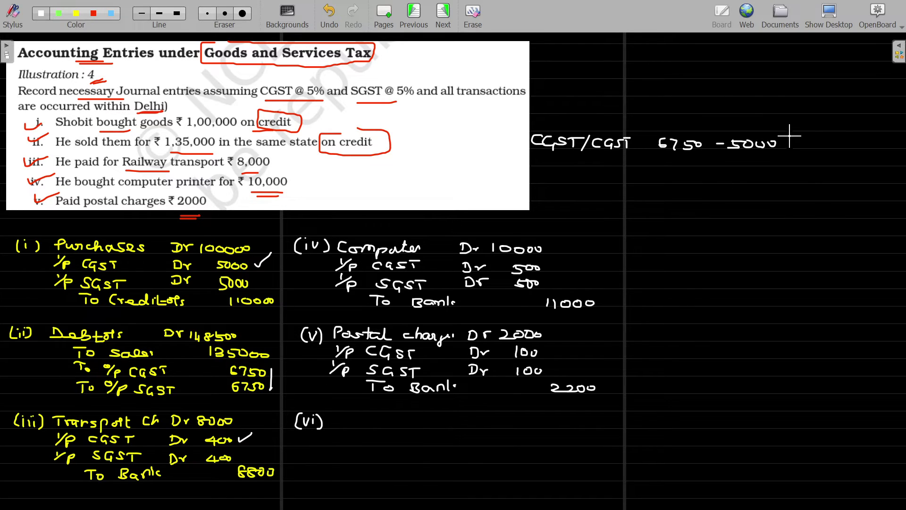
click(729, 145)
drag(728, 154, 746, 155)
mouse_move(782, 144)
mouse_down()
mouse_move(797, 143)
mouse_move(790, 150)
mouse_move(824, 140)
mouse_up()
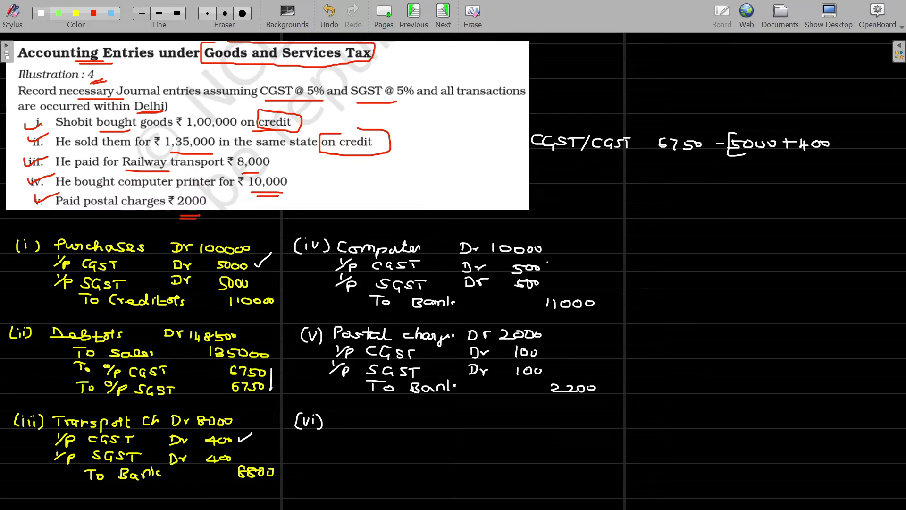
Tick the input CGST amounts in entries (iv) and (v) and finish the bracket with "+ 500 + 100]".
drag(548, 263, 563, 256)
drag(838, 146, 850, 146)
mouse_move(843, 140)
mouse_down()
mouse_move(844, 152)
mouse_move(872, 146)
mouse_up()
drag(547, 345, 565, 338)
drag(842, 167, 854, 166)
mouse_move(848, 162)
mouse_down()
mouse_move(848, 172)
mouse_move(875, 166)
mouse_move(893, 141)
mouse_move(885, 178)
mouse_up()
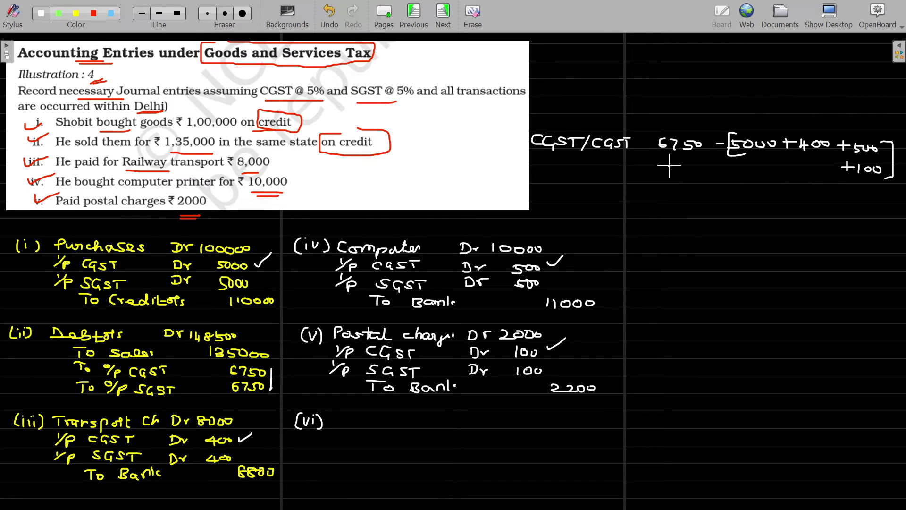
Double-underline 6750, dot the bracketed amounts and write their total 6000 below them.
drag(666, 159, 689, 162)
drag(751, 135, 745, 141)
click(753, 155)
click(821, 155)
click(867, 169)
mouse_move(774, 172)
mouse_down()
mouse_move(770, 179)
mouse_move(809, 177)
mouse_up()
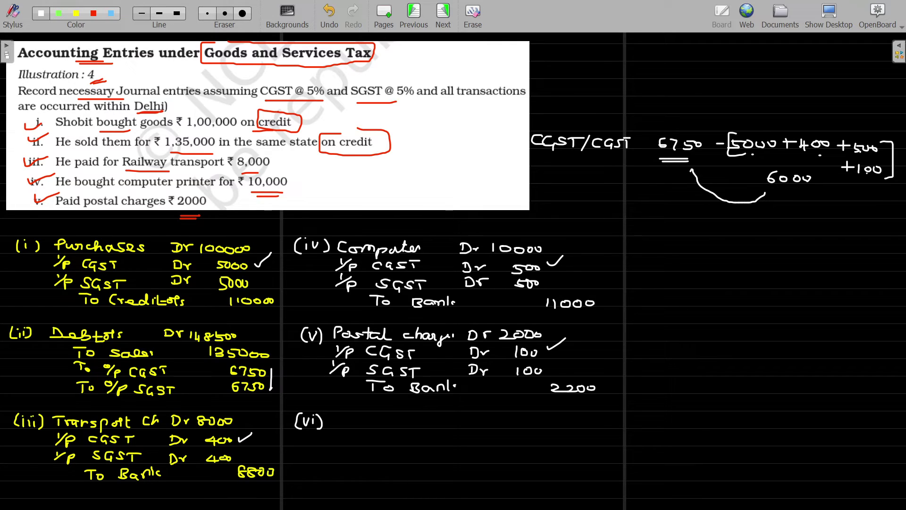
Finish the arrow from 6000 to 6750 and write the difference 750 in a box.
drag(690, 179, 696, 175)
drag(783, 216, 802, 225)
mouse_move(812, 216)
mouse_down()
mouse_move(833, 215)
mouse_move(766, 194)
mouse_up()
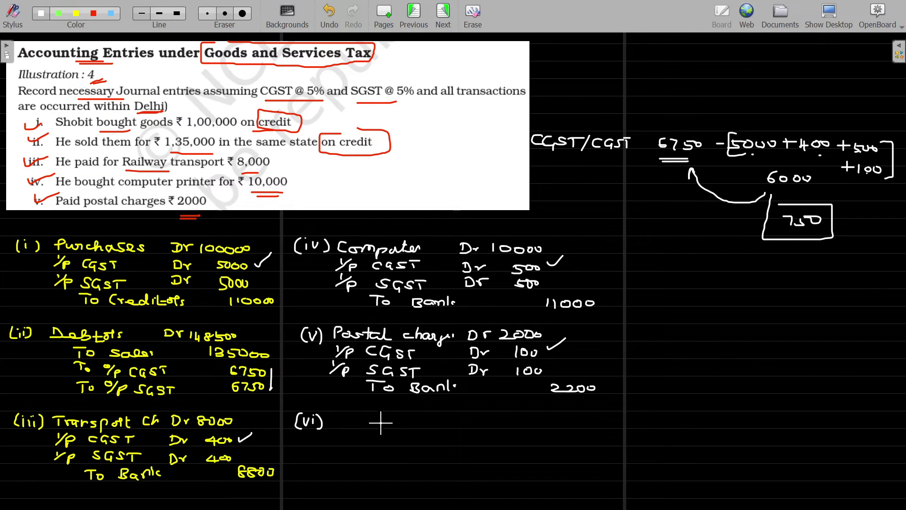
Enclose the output CGST and SGST lines of entry (ii), with their 6750 amounts, in a pair of square brackets.
click(337, 416)
mouse_move(261, 366)
mouse_down()
mouse_move(271, 366)
mouse_move(255, 387)
mouse_up()
drag(76, 362, 75, 392)
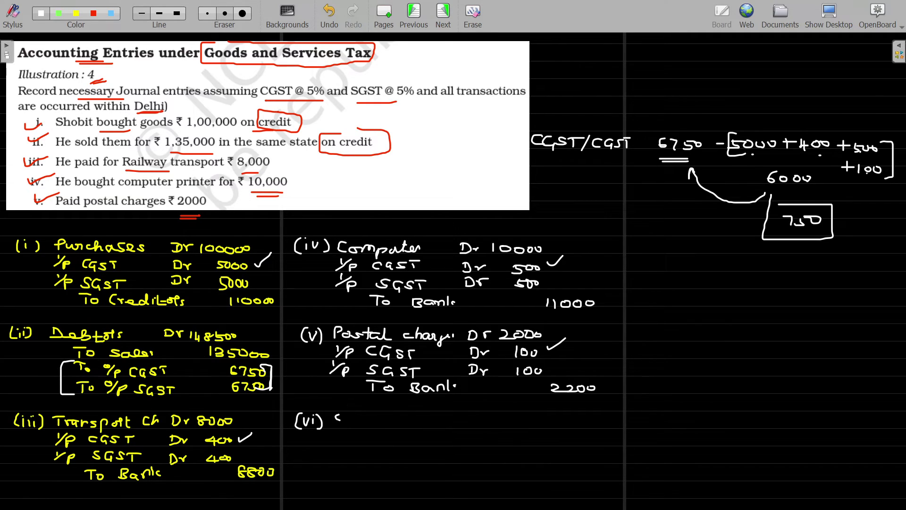
Write the debit lines of entry (vi): "O/P CGST Dr 6750" and "O/P SGST Dr 6750" below it.
mouse_move(338, 417)
mouse_down()
mouse_move(351, 431)
mouse_move(430, 418)
mouse_up()
mouse_move(424, 418)
mouse_down()
mouse_move(424, 428)
mouse_move(470, 427)
mouse_up()
drag(478, 419, 485, 420)
drag(336, 433, 335, 436)
drag(340, 439, 383, 445)
drag(400, 438, 406, 437)
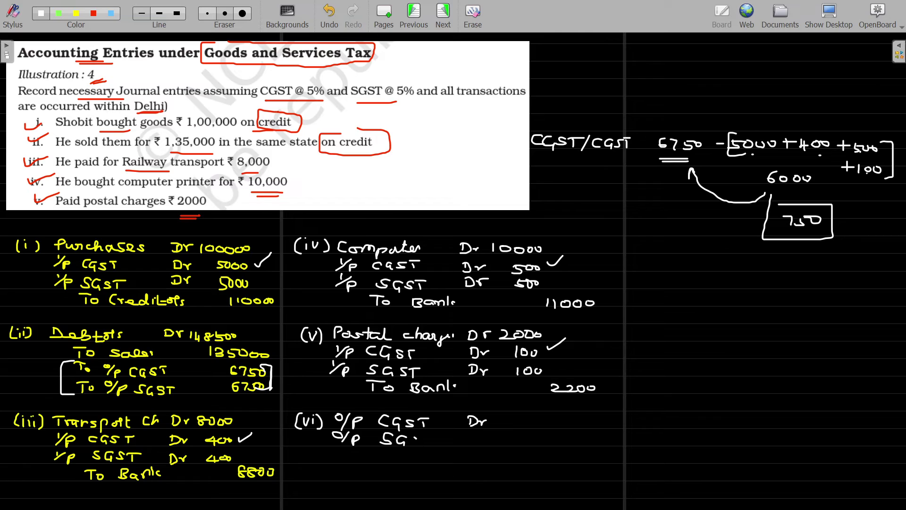
mouse_move(469, 434)
mouse_down()
mouse_move(470, 445)
mouse_move(514, 426)
mouse_up()
mouse_move(532, 415)
mouse_down()
mouse_move(529, 426)
mouse_move(543, 420)
mouse_up()
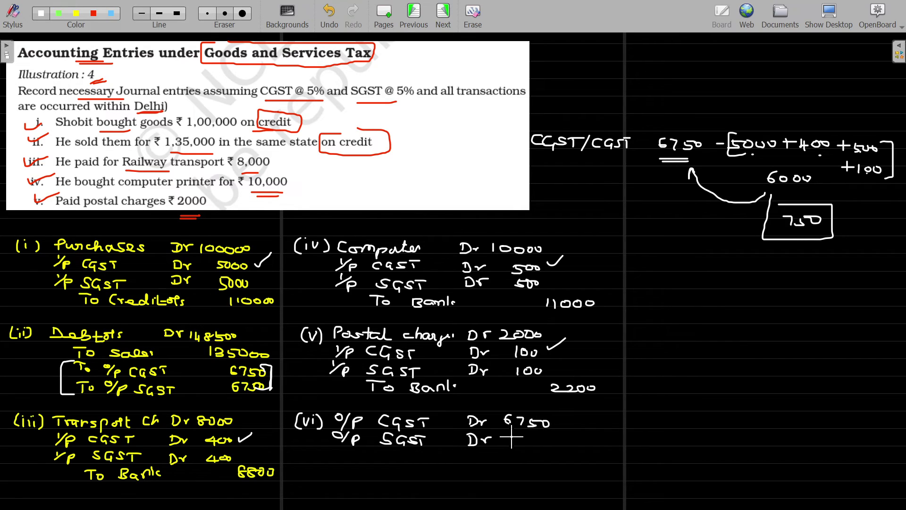
mouse_move(515, 434)
mouse_down()
mouse_move(511, 442)
mouse_move(552, 445)
mouse_up()
Write the indented credit line "To I/P CGST" with the amount 6000 under the debits of entry (vi).
drag(364, 452, 367, 451)
drag(372, 454, 465, 463)
click(401, 450)
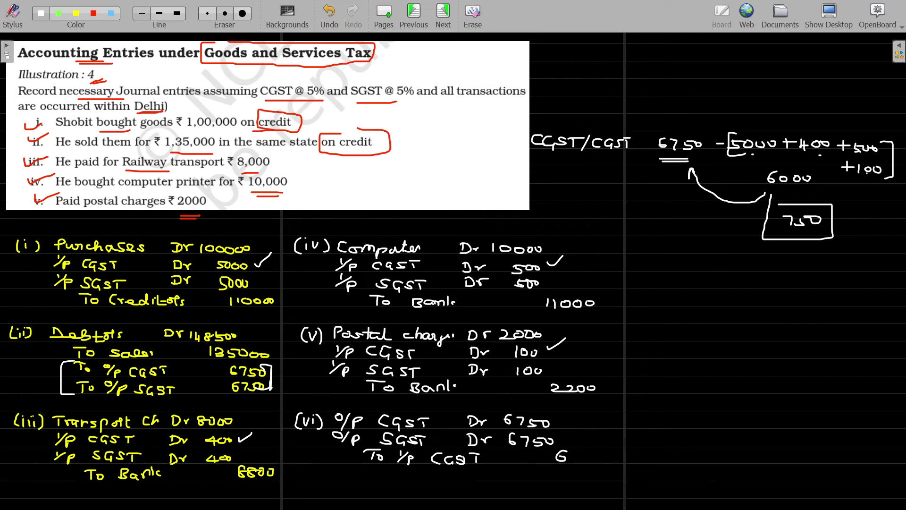
drag(576, 454, 596, 457)
Add the second credit line "To I/P SGST" with 6000 to entry (vi), undoing the miswritten strokes after "I/P".
drag(364, 469, 387, 473)
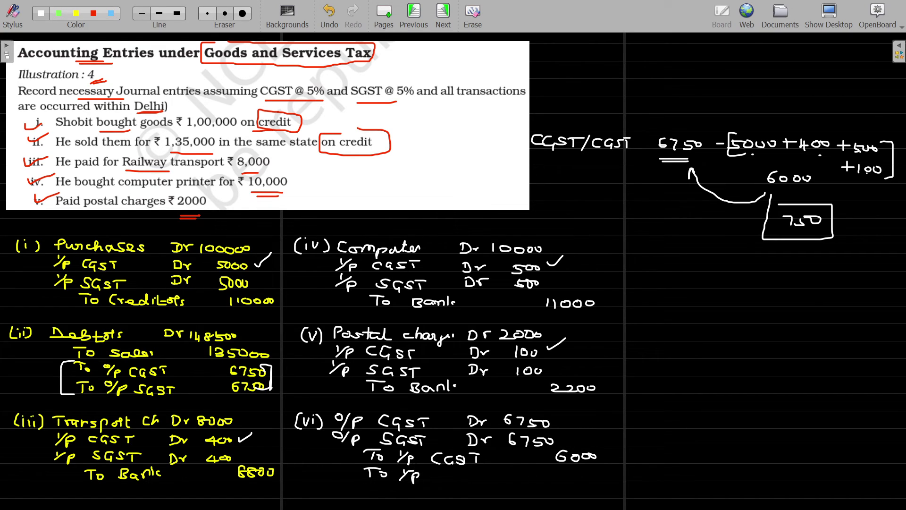
drag(445, 473, 444, 481)
drag(458, 473, 458, 480)
key(ctrl+z)
key(ctrl+z)
drag(443, 471, 482, 480)
drag(478, 474, 490, 473)
drag(565, 467, 560, 474)
drag(571, 470, 598, 472)
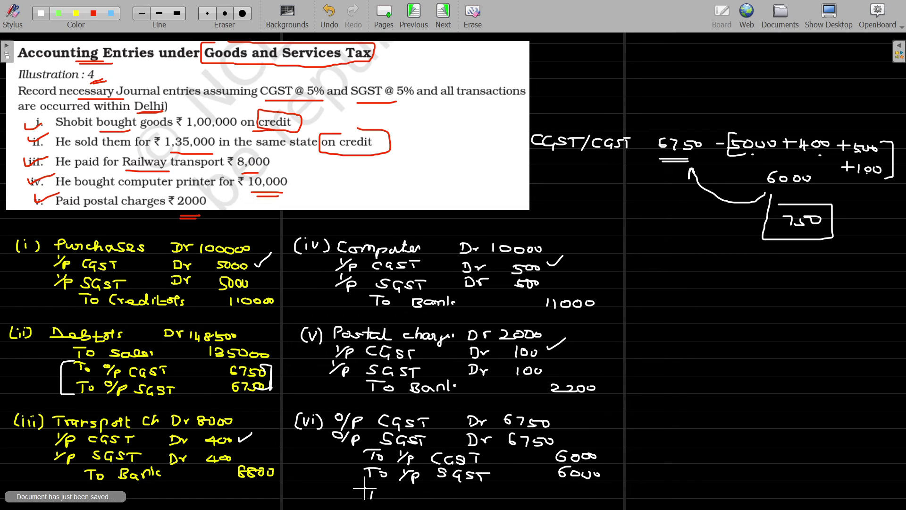
Complete entry (vi) with the electronic cash ledger credit, "To Elect. Cash Led 1500", and draw two long slanted lines beside the amount.
drag(364, 487, 378, 487)
drag(384, 490, 439, 495)
drag(448, 491, 459, 490)
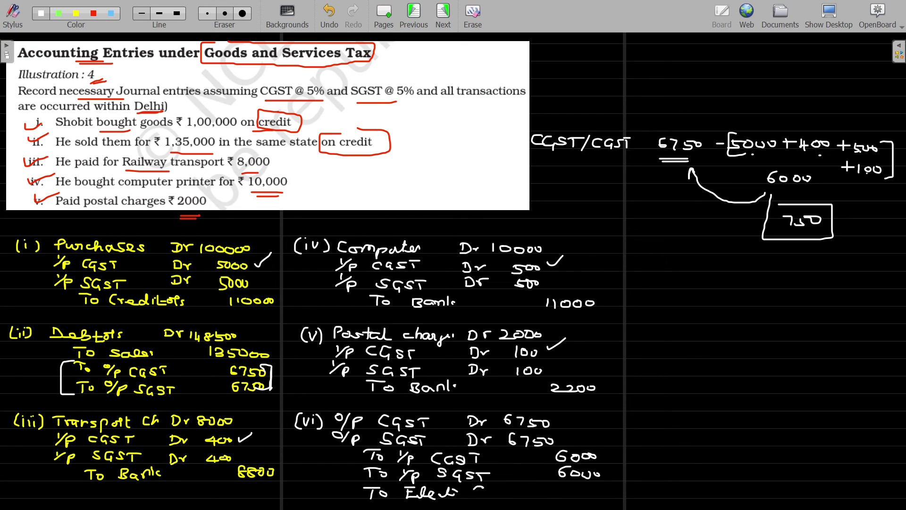
drag(493, 489, 515, 495)
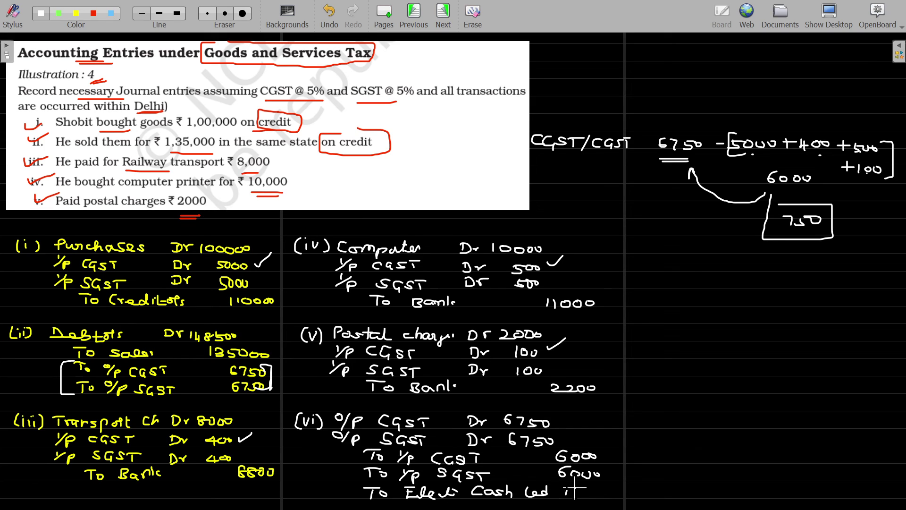
mouse_move(572, 486)
mouse_down()
mouse_move(574, 496)
mouse_move(649, 474)
mouse_up()
drag(659, 463, 604, 506)
drag(648, 474, 697, 465)
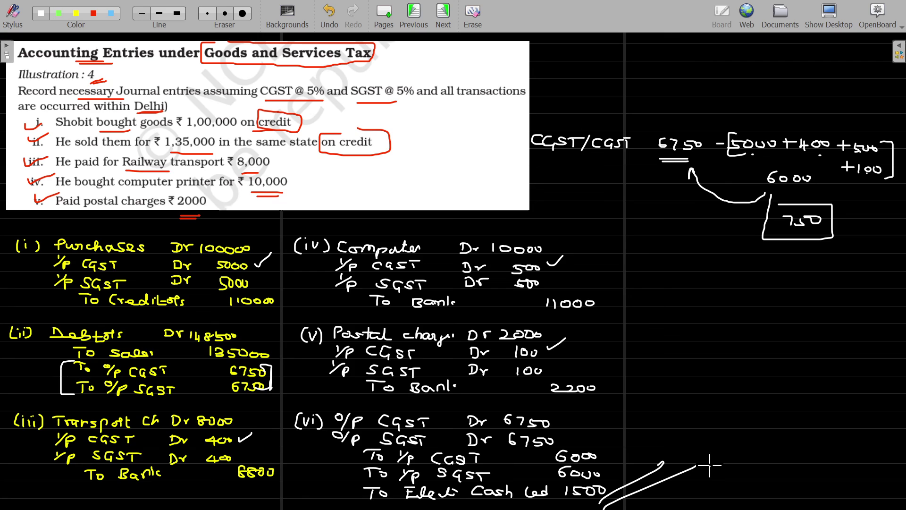